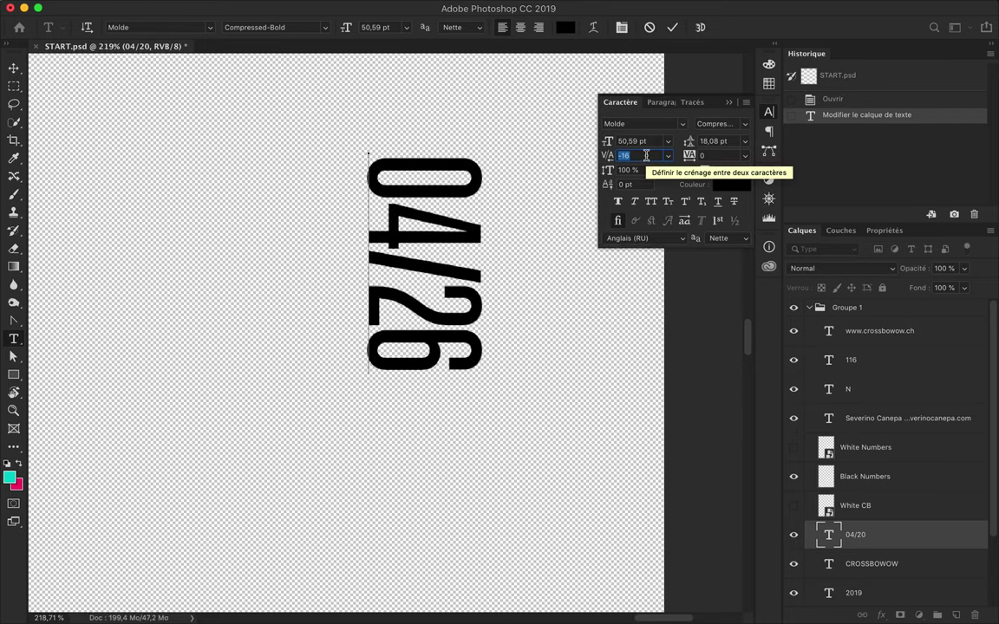
Commit the text spacing edit and save the poster as 116.psd.
key(super+Return)
key(super+0)
key(super+shift+s)
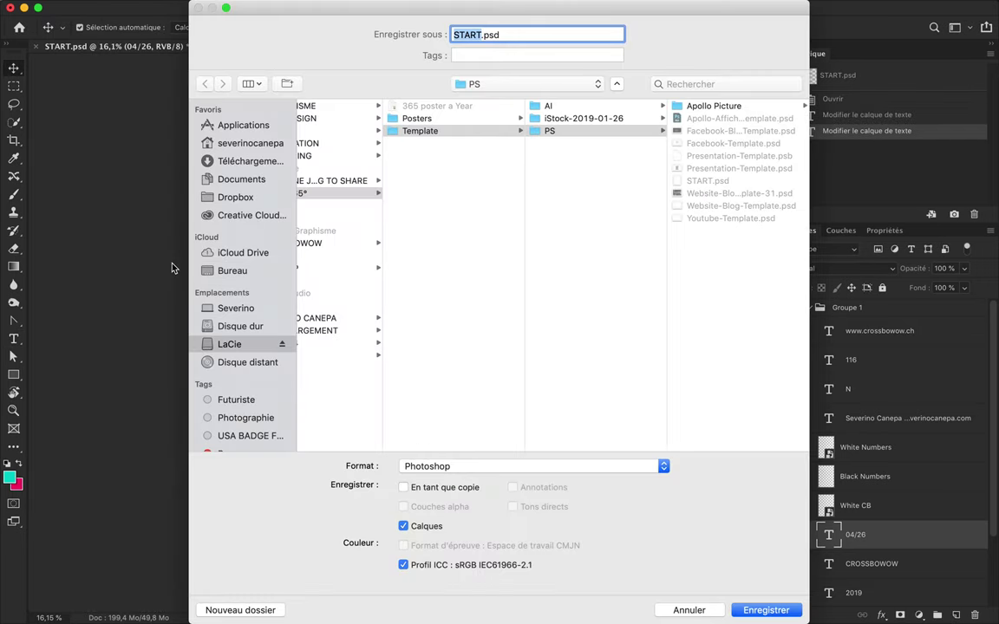
text(116)
key(Return)
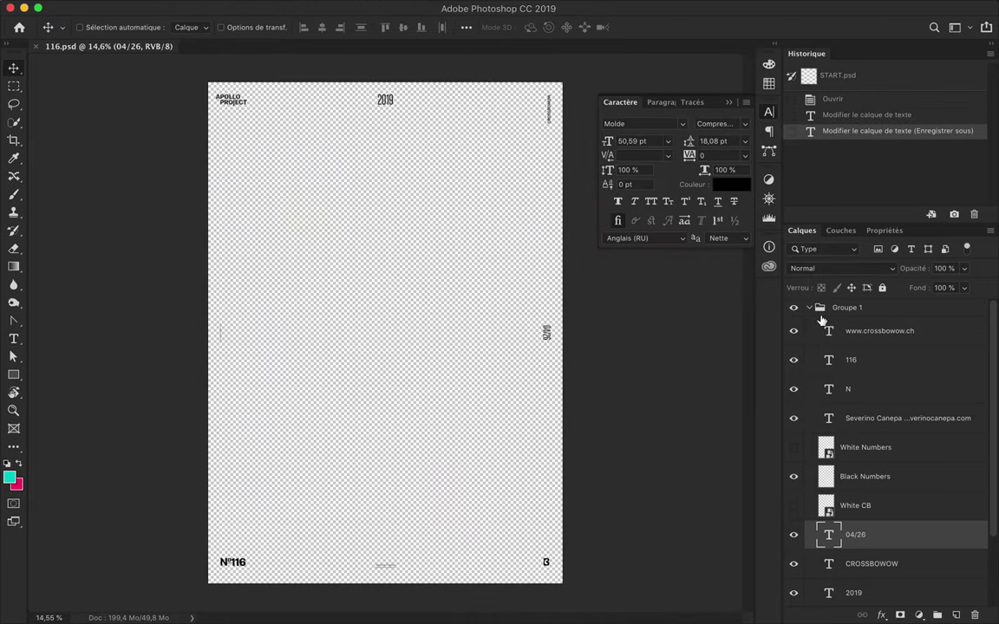
Cover the whole canvas with a rectangle filled dark navy.
drag(553, 73, 205, 586)
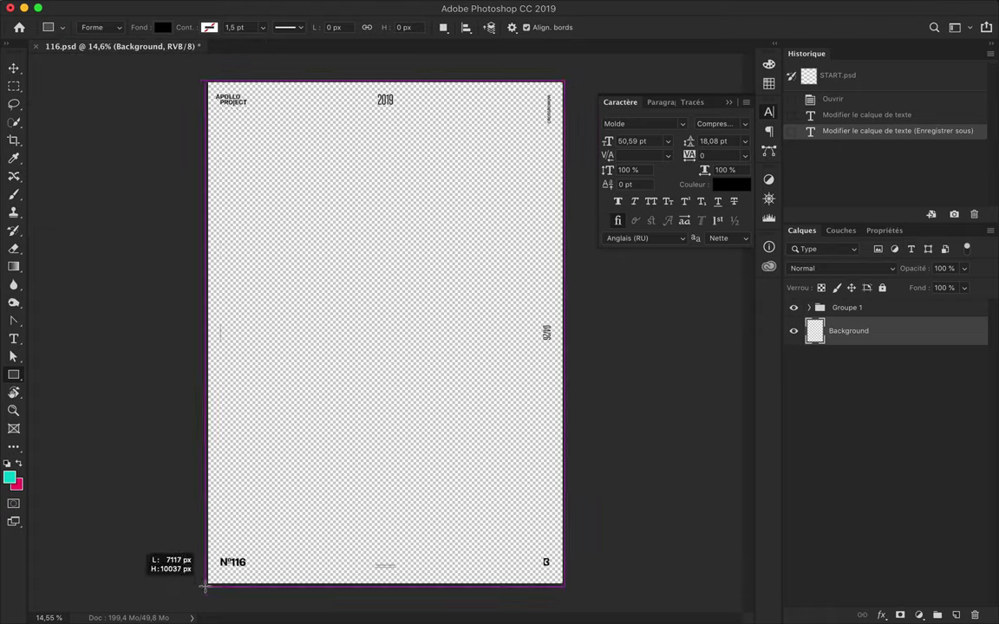
click(324, 55)
key(Return)
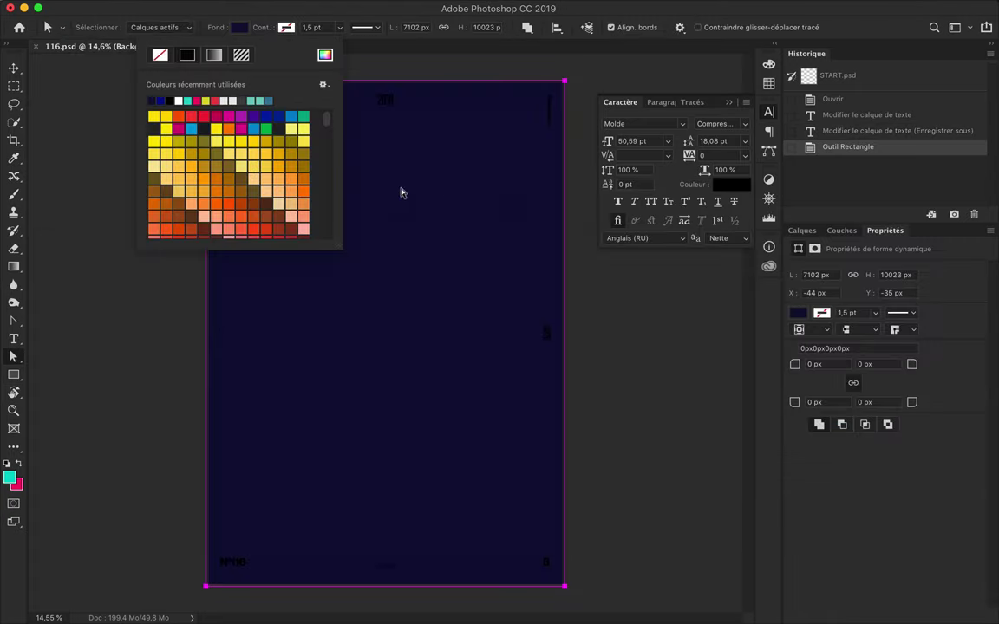
Make the poster text white and group the text layers.
key(v)
click(800, 229)
scroll(854, 420, down, 3)
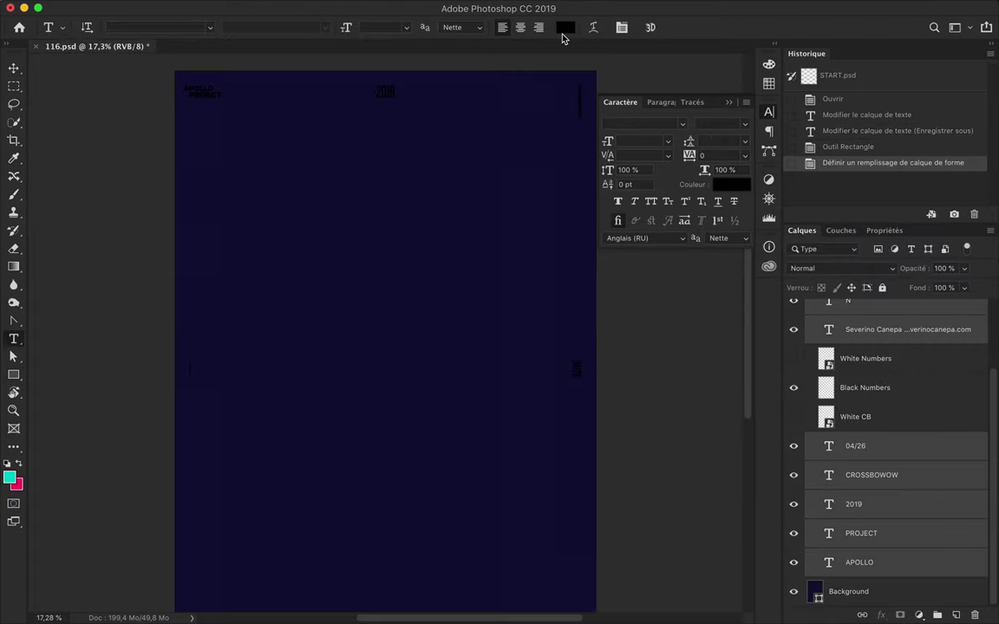
click(562, 34)
key(Return)
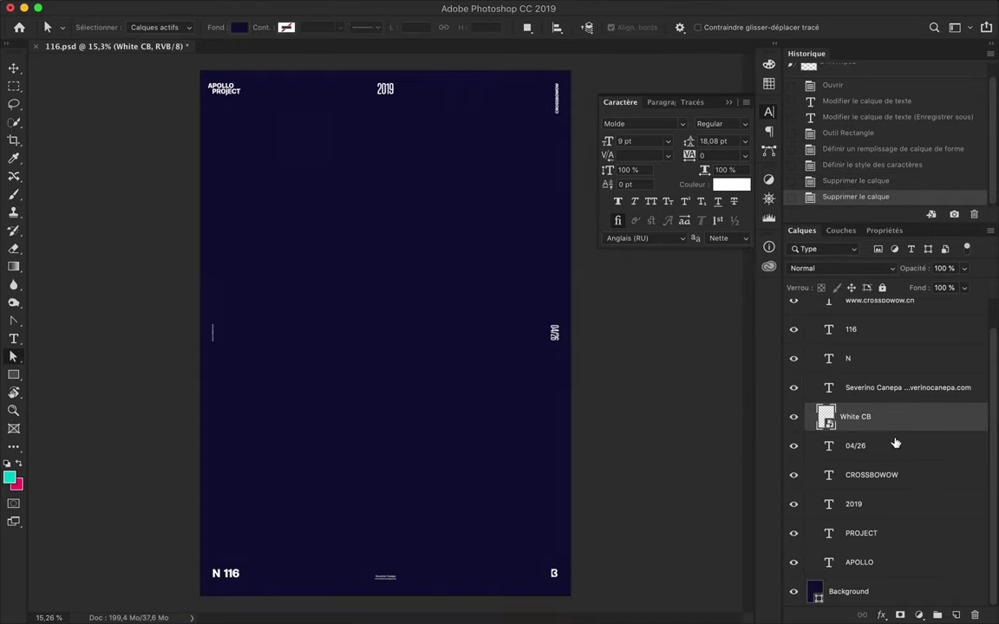
key(ctrl+g)
key(Return)
Open Apollo-Detoure-Perfected.psd from the Apollo Picture folder and drag the statue head into 116.
key(v)
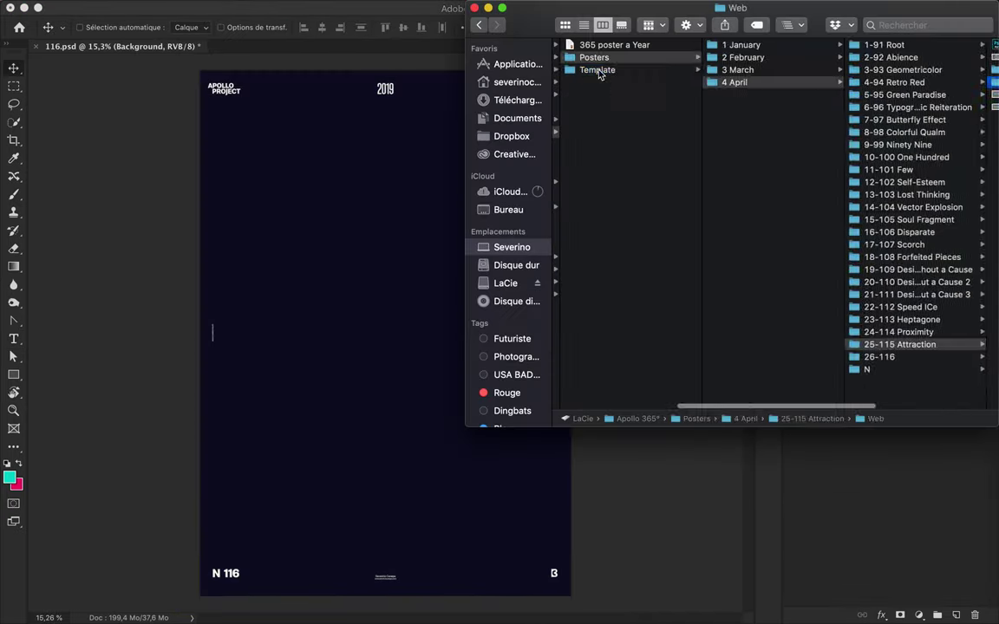
click(598, 70)
click(737, 70)
click(760, 44)
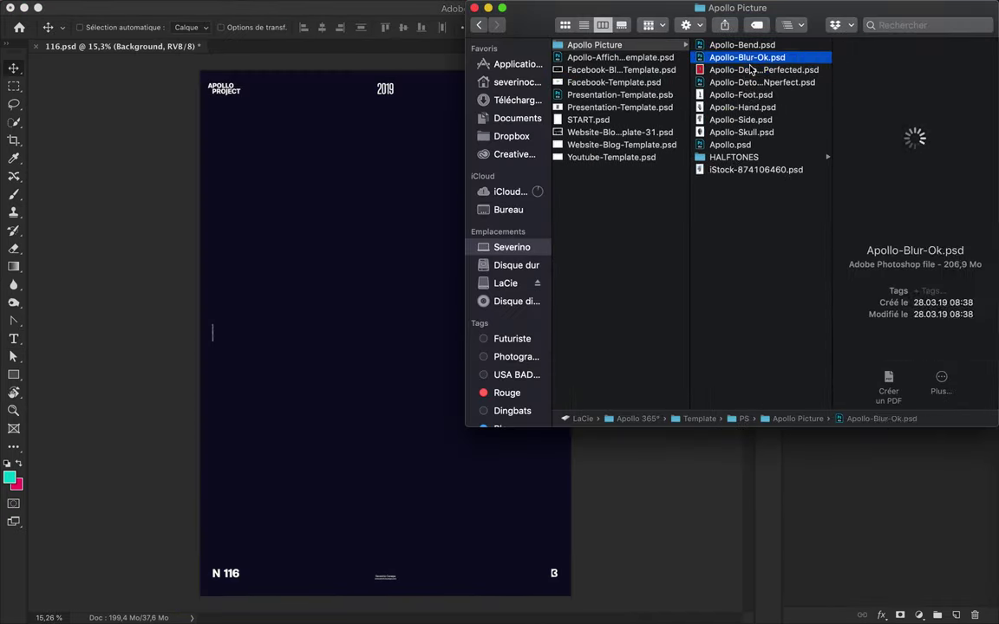
double_click(737, 71)
drag(304, 407, 349, 293)
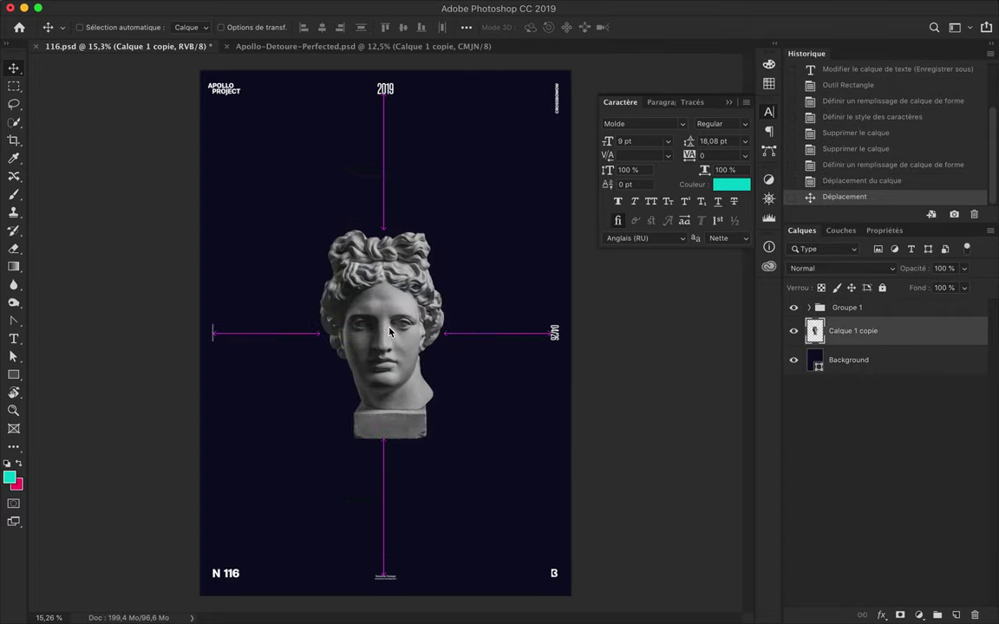
Enlarge the statue head and centre it on the poster.
key(ctrl+t)
drag(301, 205, 312, 199)
key(Return)
drag(364, 286, 390, 278)
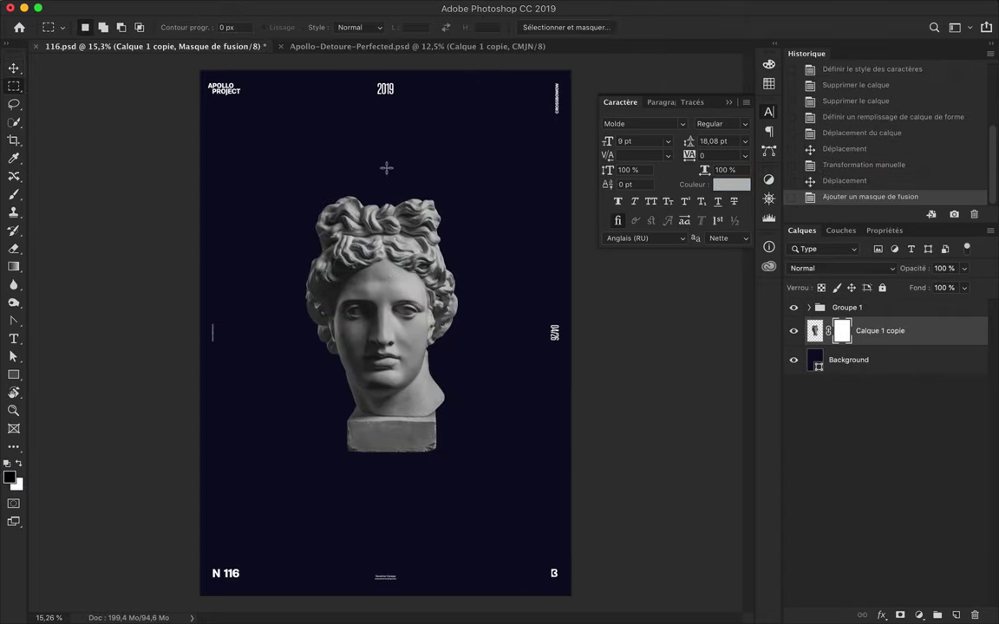
Try a rectangle and a mask over the head's right half, then undo both.
drag(383, 172, 475, 483)
key(ctrl+z)
drag(393, 179, 466, 494)
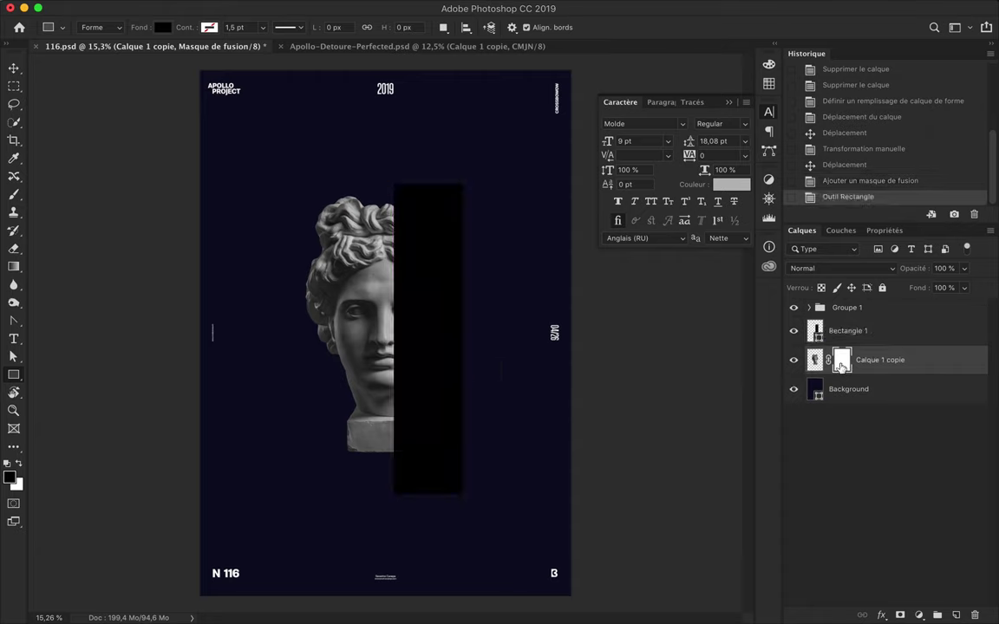
key(ctrl+z)
click(900, 615)
key(ctrl+z)
Marquee the right half of the statue head and fill it to hide it.
key(m)
drag(377, 176, 478, 493)
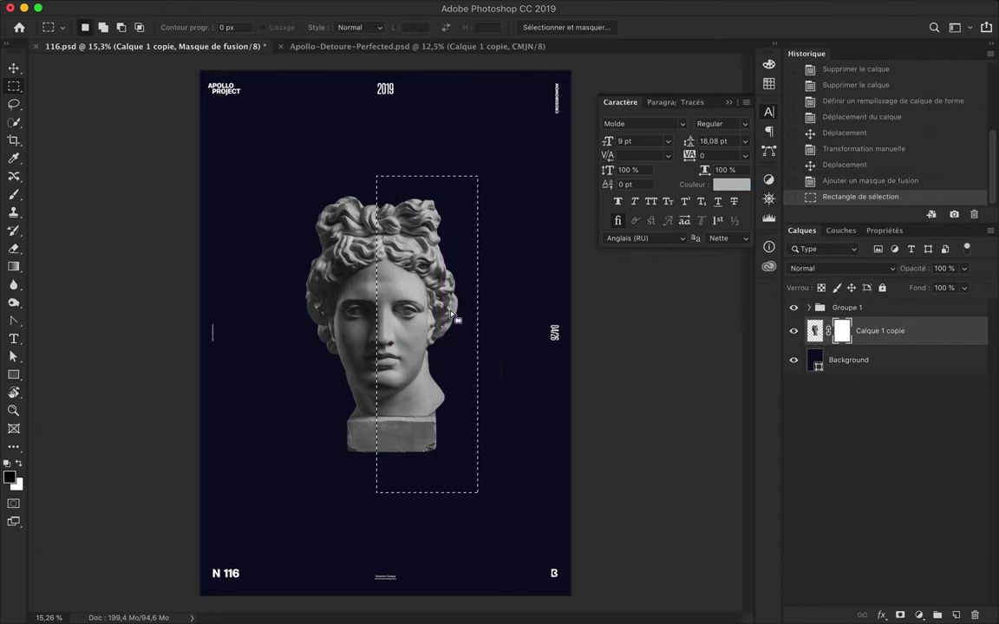
click(435, 344)
key(v)
key(ctrl+d)
key(ctrl+shift+d)
key(ctrl+shift+i)
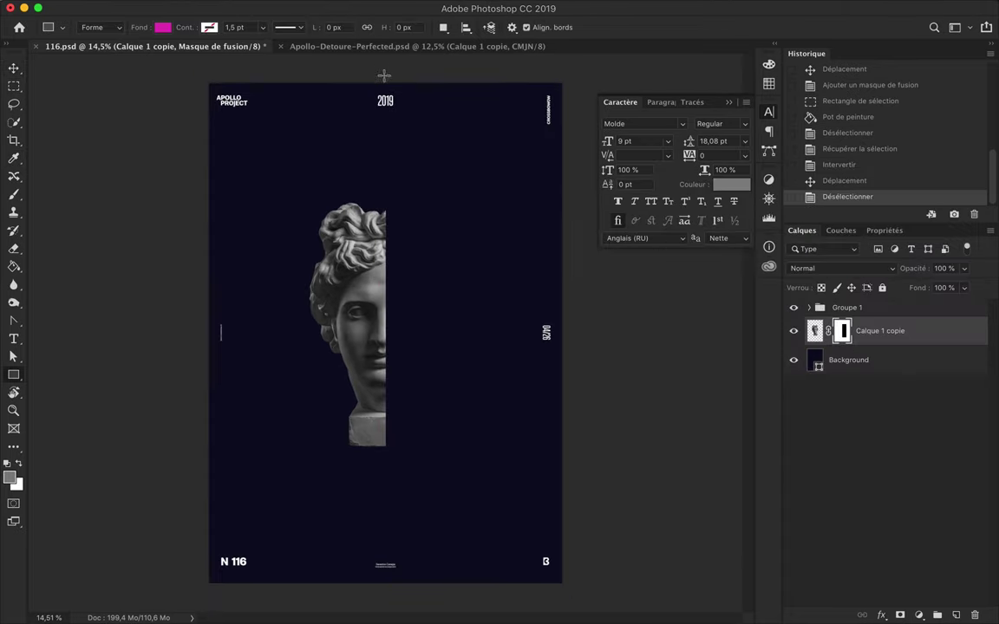
Draw a rectangle over the poster's right half and delete the head's layer mask.
drag(569, 589, 564, 585)
key(v)
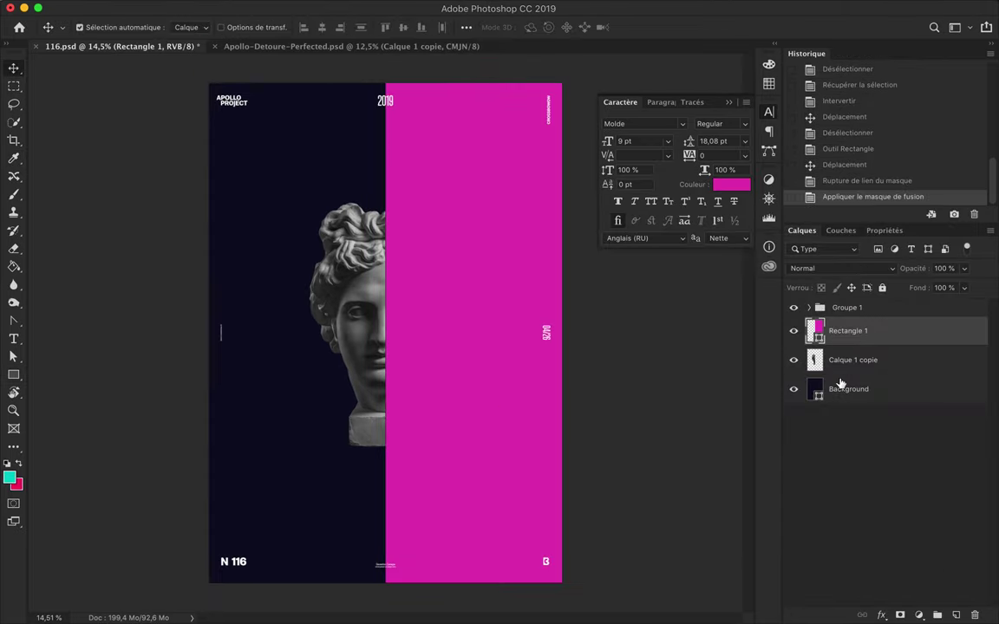
click(446, 219)
key(a)
Fill the right-half rectangle with deep magenta.
click(238, 27)
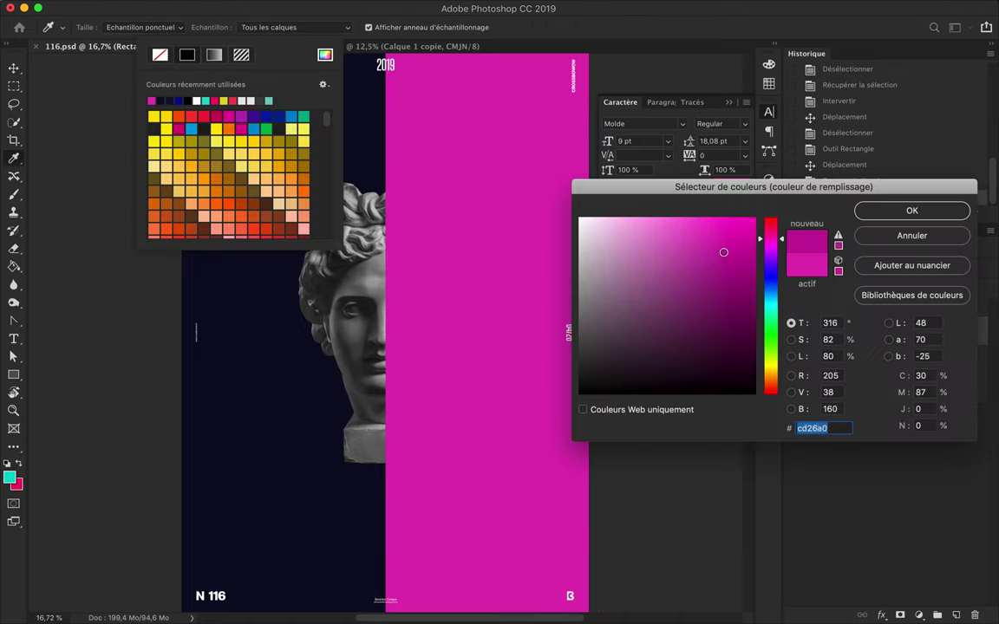
click(936, 210)
scroll(465, 286, right, 2)
click(354, 272)
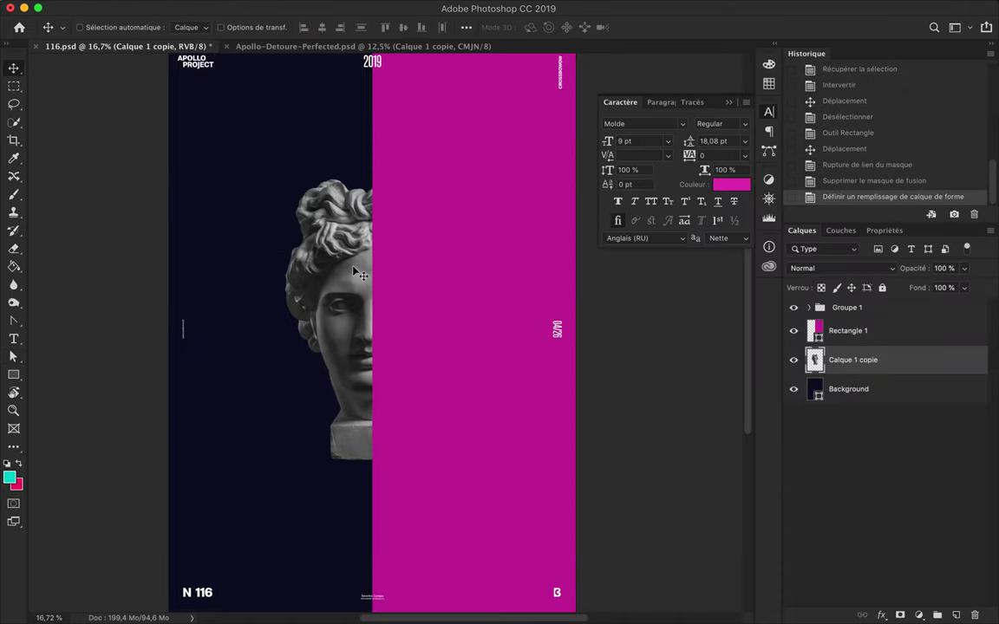
scroll(382, 327, up, 1)
Copy a circular selection of the statue's eye and place it on the magenta side.
key(m)
mouse_move(307, 271)
mouse_down()
mouse_move(377, 332)
mouse_move(252, 227)
mouse_move(480, 240)
mouse_up()
key(ctrl+c)
key(ctrl+v)
key(v)
key(Return)
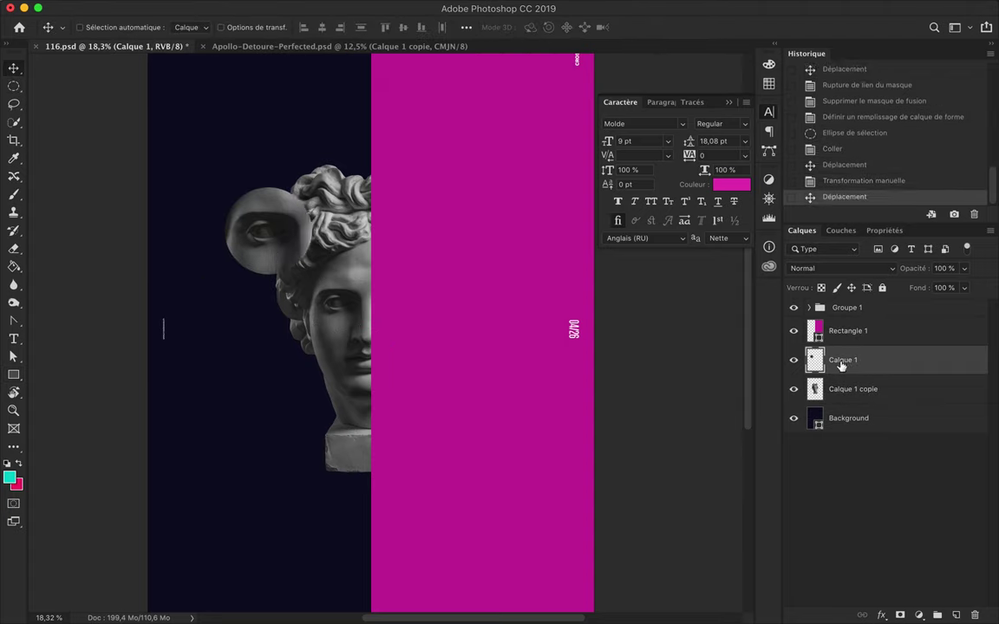
key(ctrl+bracketright)
scroll(408, 323, down, 1)
drag(416, 224, 439, 201)
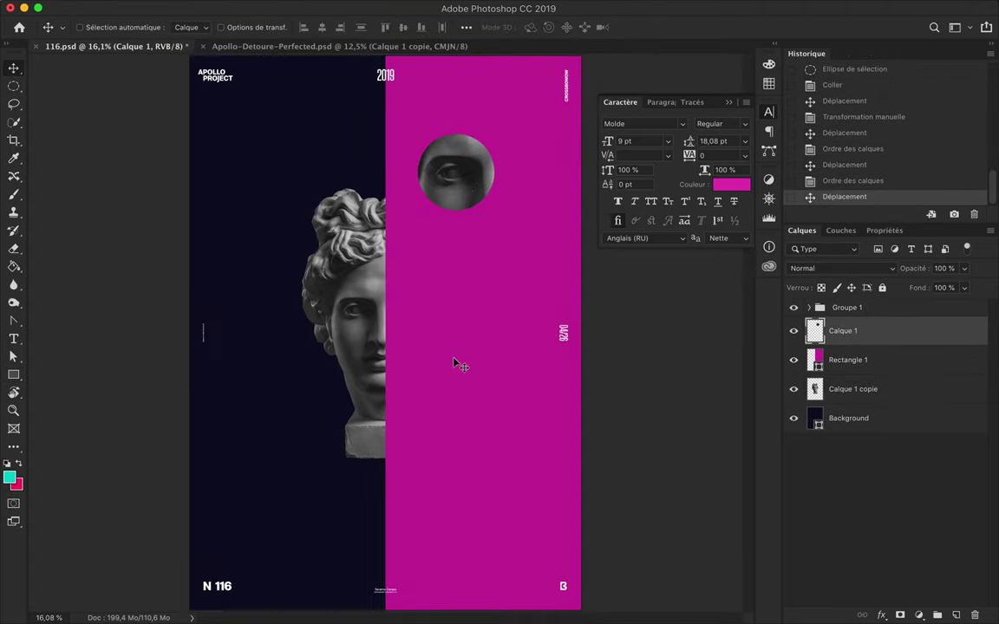
Move Rectangle 1 to the bottom of the stack and duplicate the Background for blurring.
key(v)
right_click(867, 417)
key(ctrl+t)
drag(385, 330, 412, 329)
mouse_move(848, 418)
mouse_down()
mouse_move(848, 345)
mouse_move(870, 374)
mouse_up()
key(ctrl+j)
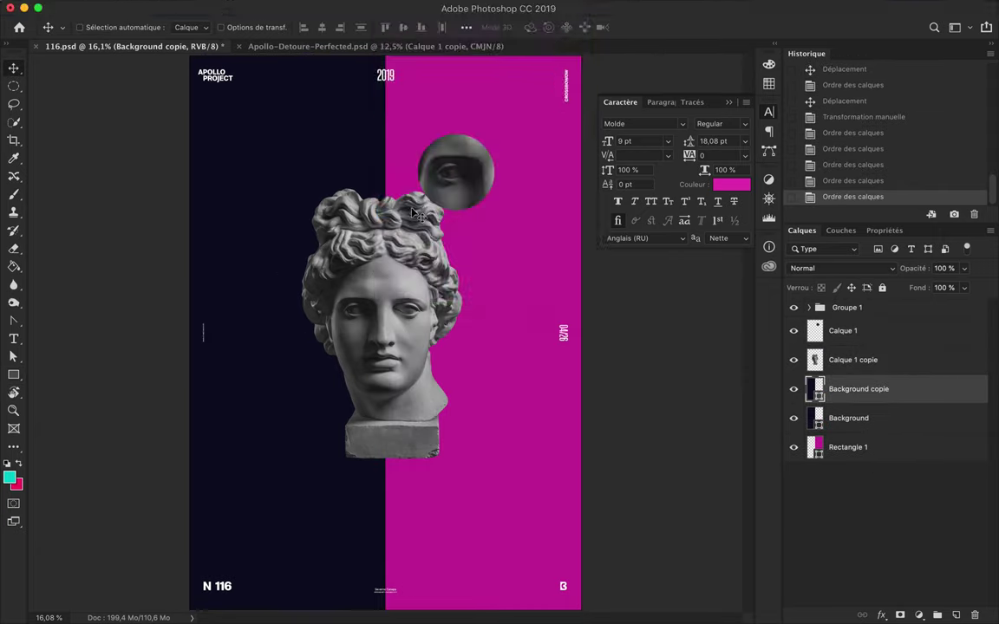
click(586, 214)
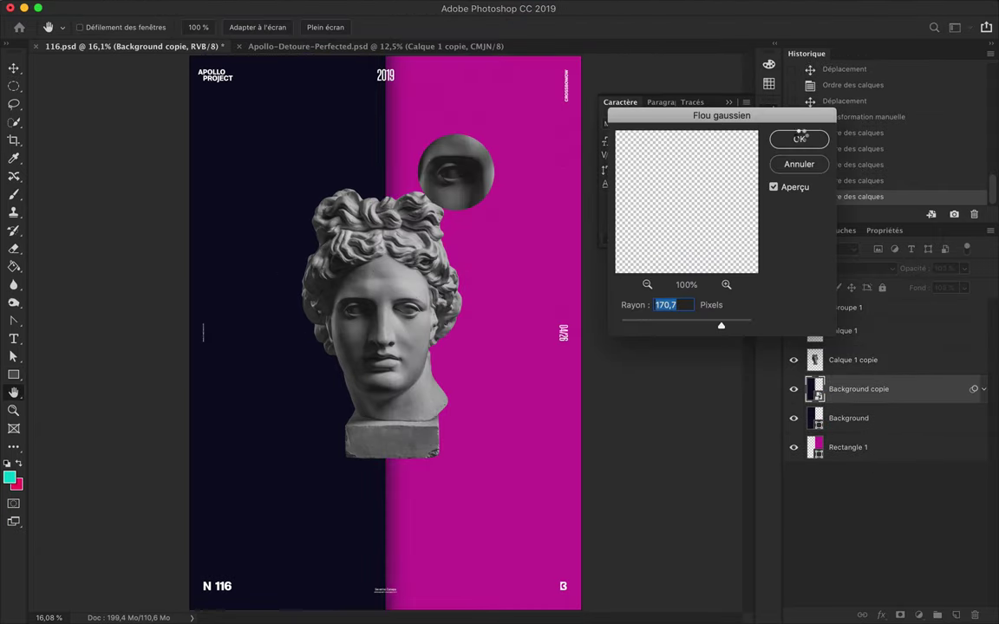
Apply a 170,7-pixel Gaussian Blur to the Background copy and merge the layers.
click(799, 139)
key(ctrl+e)
key(ctrl+t)
right_click(437, 292)
click(472, 381)
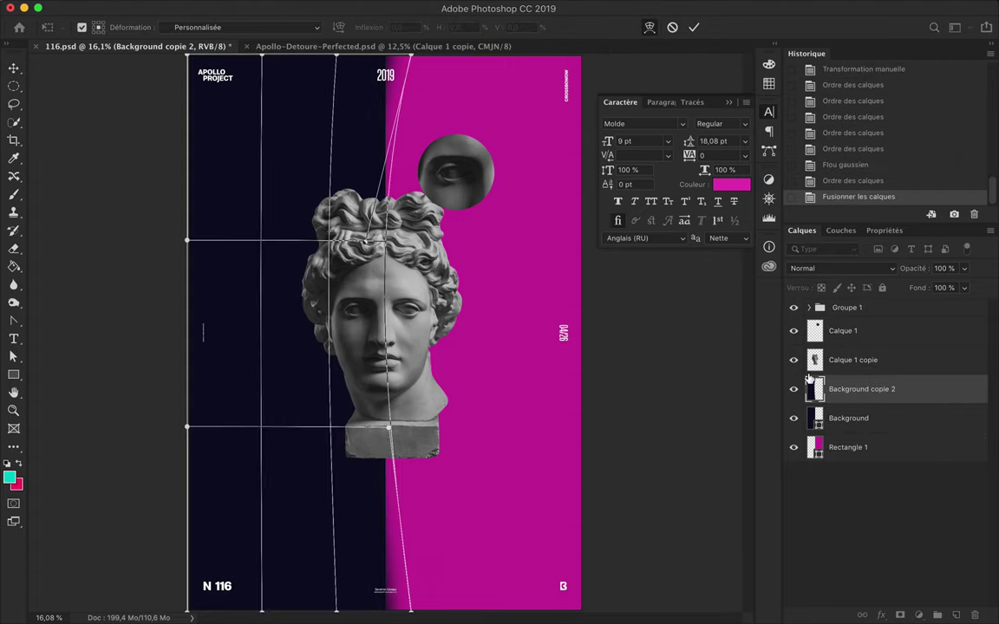
Warp the blurred navy/magenta edge to curve toward the right.
click(793, 359)
right_click(357, 294)
click(393, 384)
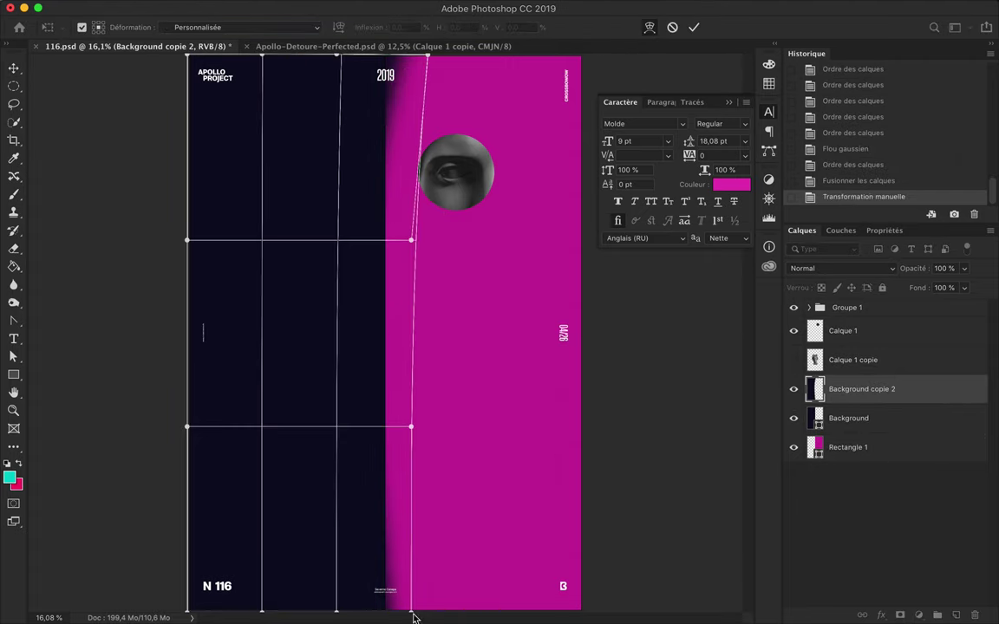
scroll(406, 436, down, 1)
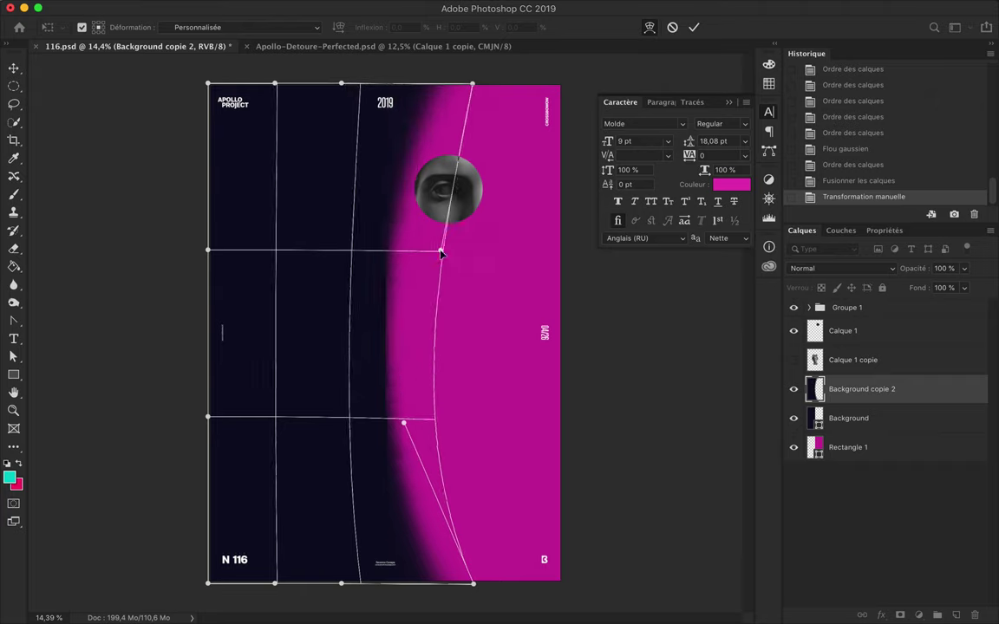
drag(407, 436, 445, 426)
key(Return)
click(840, 268)
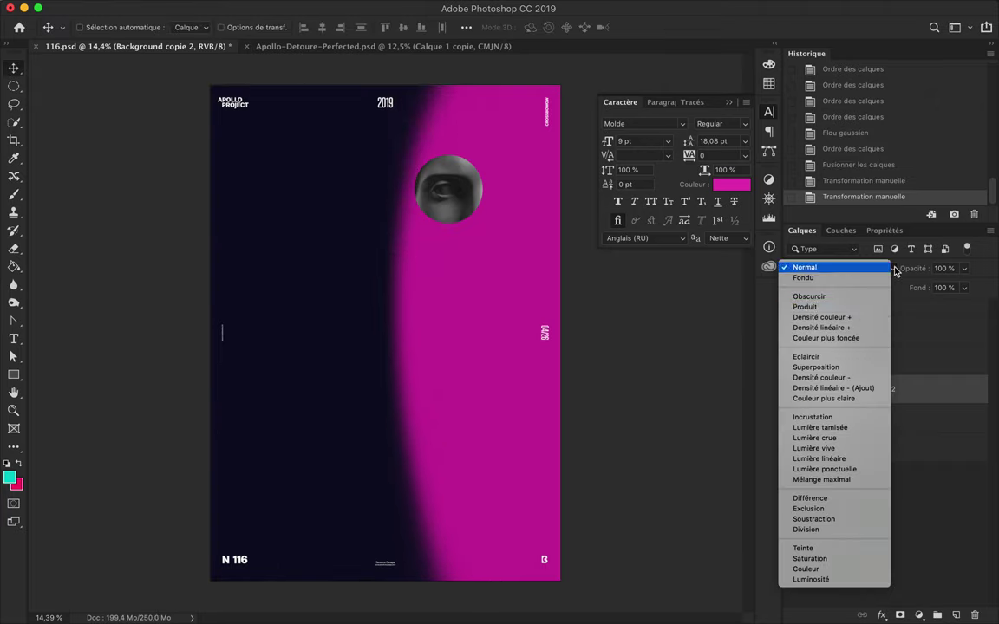
Experiment with blend mode and fill, revert to the merge in History, and nudge the head left.
click(824, 448)
drag(861, 389, 873, 420)
click(841, 268)
click(806, 95)
click(963, 287)
drag(963, 305, 978, 299)
click(884, 101)
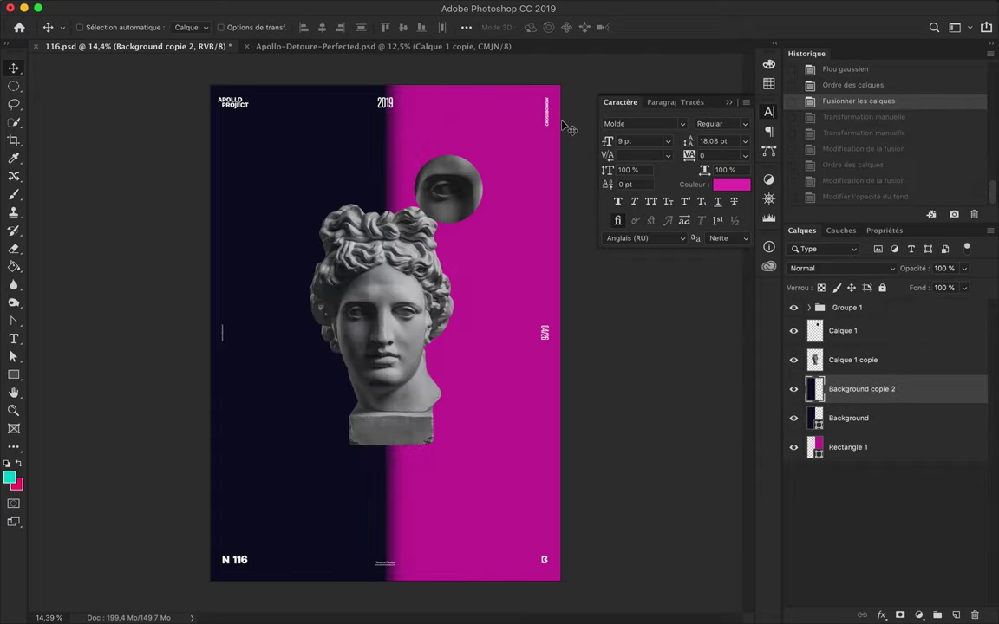
drag(469, 317, 399, 312)
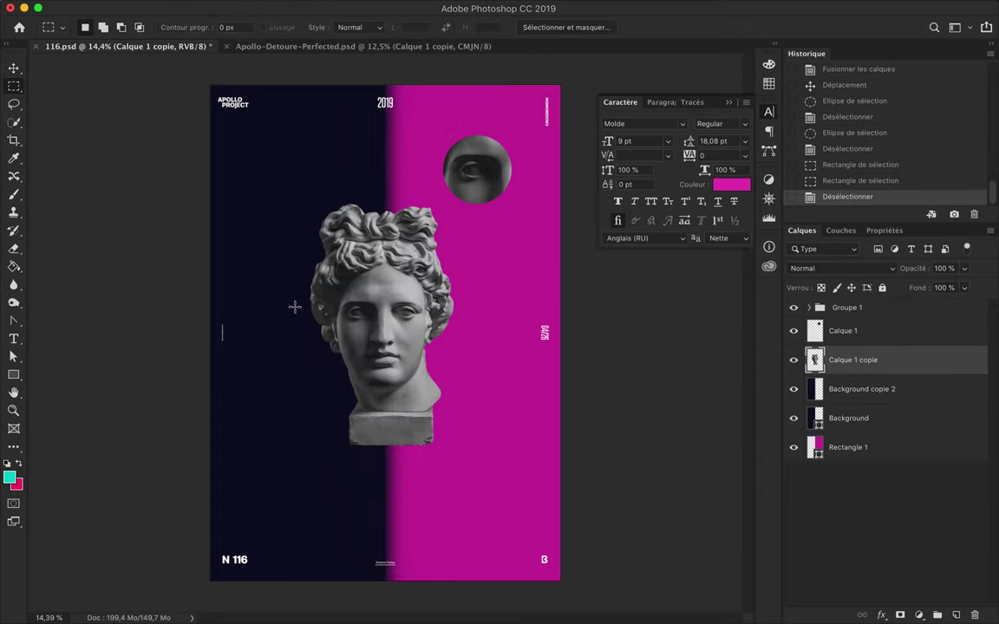
Paste a copied strip of the head and stretch it upward into streaks.
key(ctrl+c)
key(ctrl+v)
key(v)
key(ctrl+t)
drag(386, 305, 379, 56)
key(Return)
key(ctrl+t)
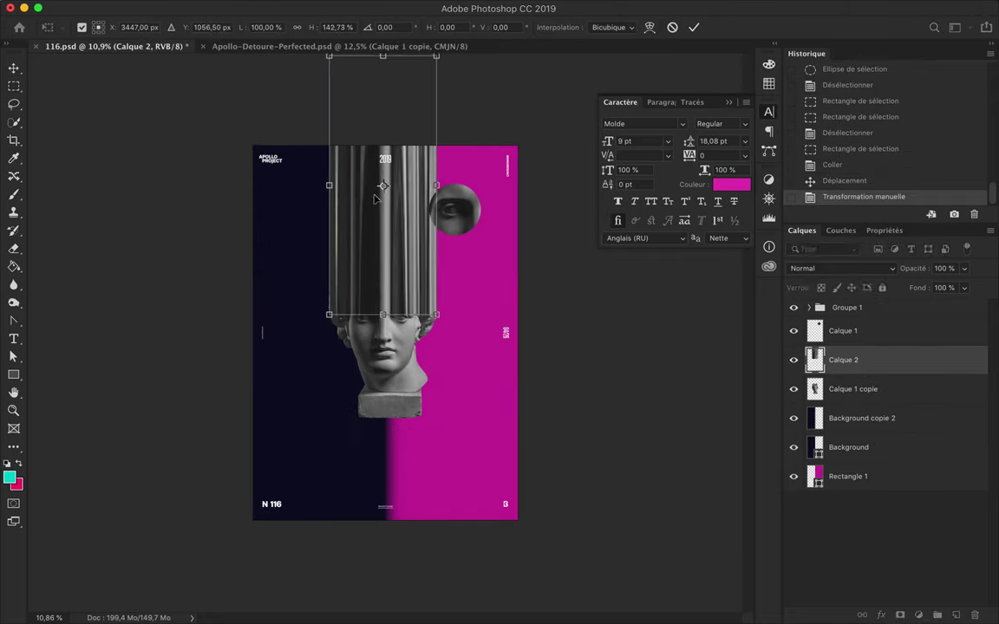
key(Return)
drag(382, 261, 434, 390)
Mask the Calque 2 streak layer and test a gradient fade over the face, then undo it.
scroll(484, 364, up, 3)
click(869, 360)
click(898, 615)
key(g)
click(100, 26)
click(319, 89)
drag(381, 286, 381, 451)
key(ctrl+z)
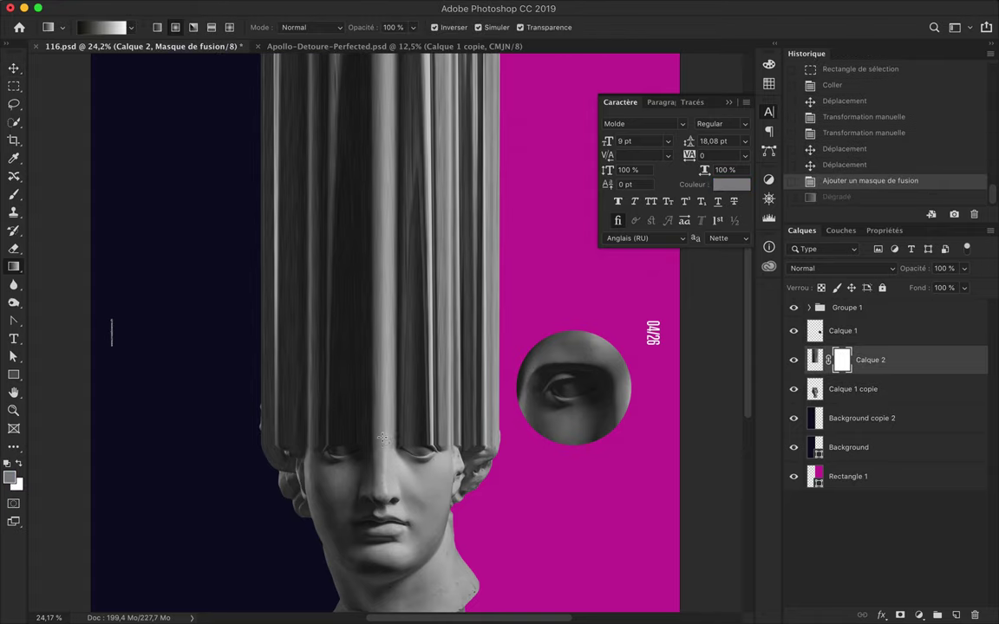
key(ctrl+shift+z)
scroll(383, 444, down, 2)
key(ctrl+z)
Copy a thin strip across the pedestal bottom and stretch it taller to lengthen the pedestal.
key(v)
scroll(386, 346, down, 2)
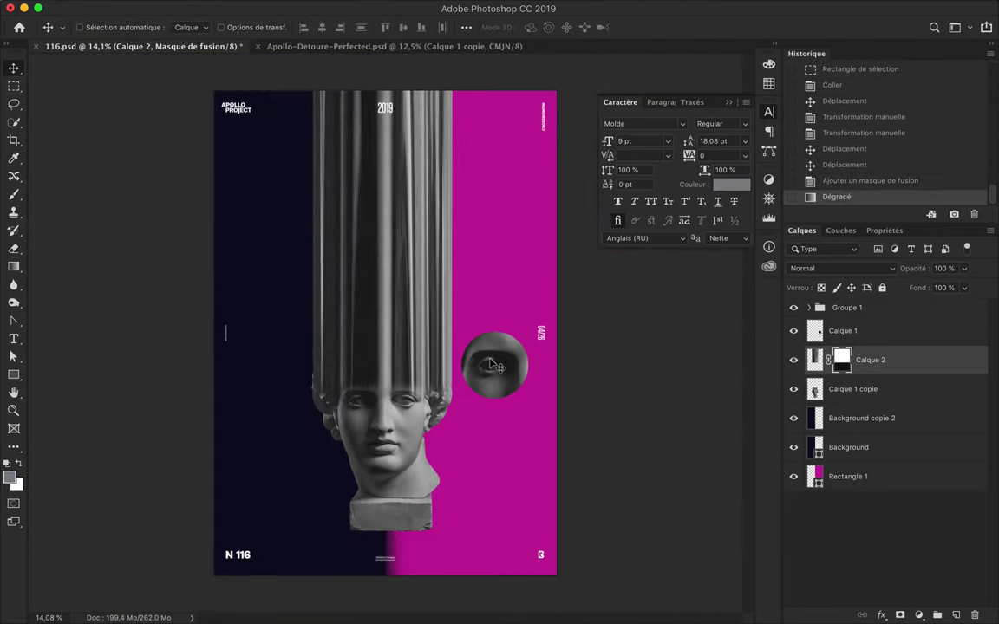
ctrl+click(447, 332)
ctrl+click(401, 417)
key(m)
mouse_move(339, 526)
mouse_down()
mouse_move(416, 542)
mouse_move(423, 531)
mouse_up()
key(ctrl+c)
key(ctrl+v)
key(v)
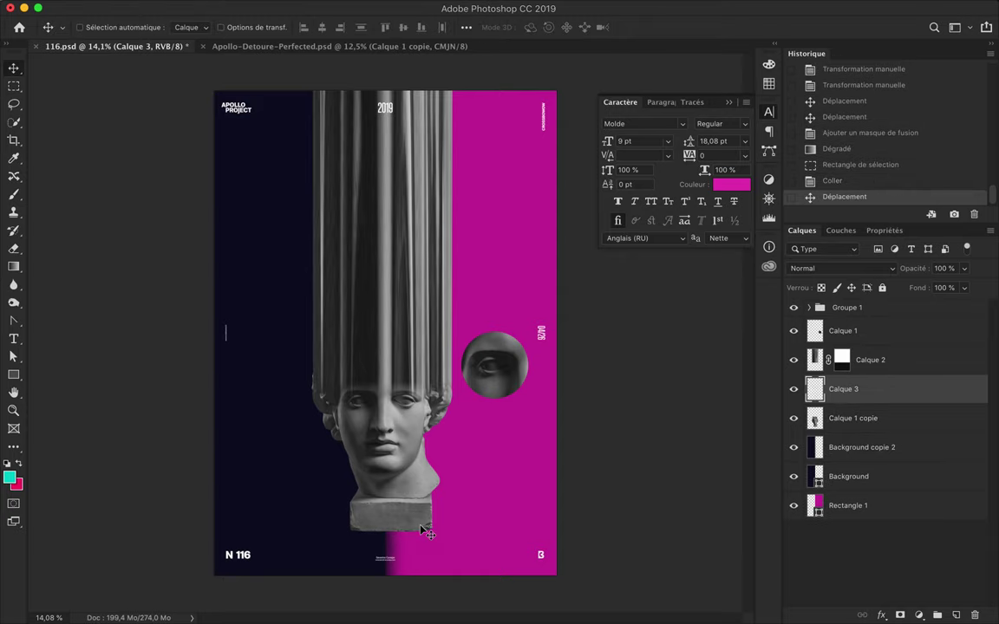
drag(392, 573, 390, 542)
key(Return)
Change Rectangle 1's fill from magenta to light grey.
scroll(391, 351, up, 1)
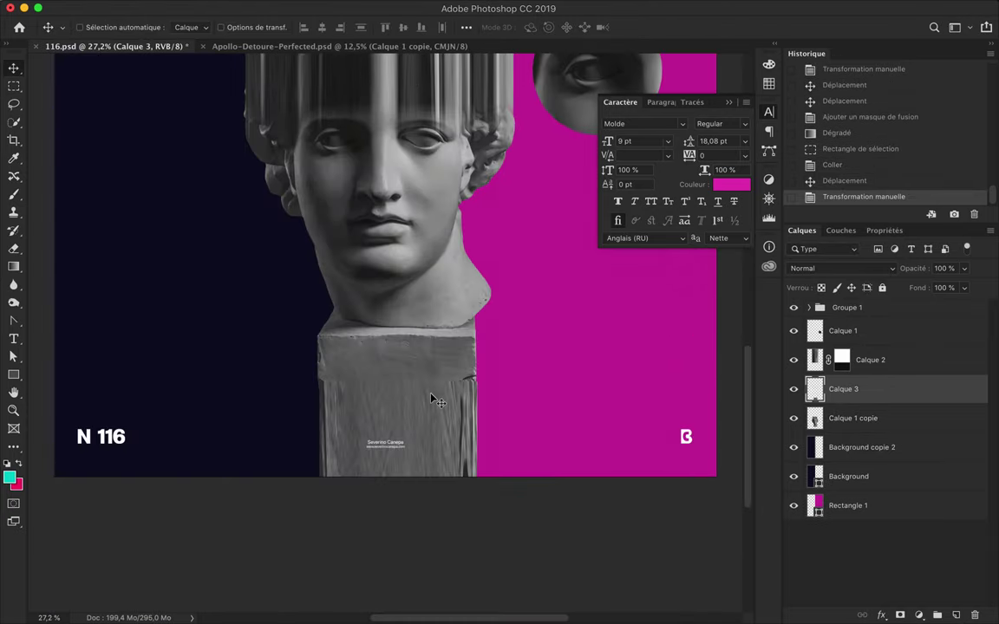
scroll(387, 354, up, 1)
click(848, 505)
click(238, 27)
click(156, 117)
click(861, 447)
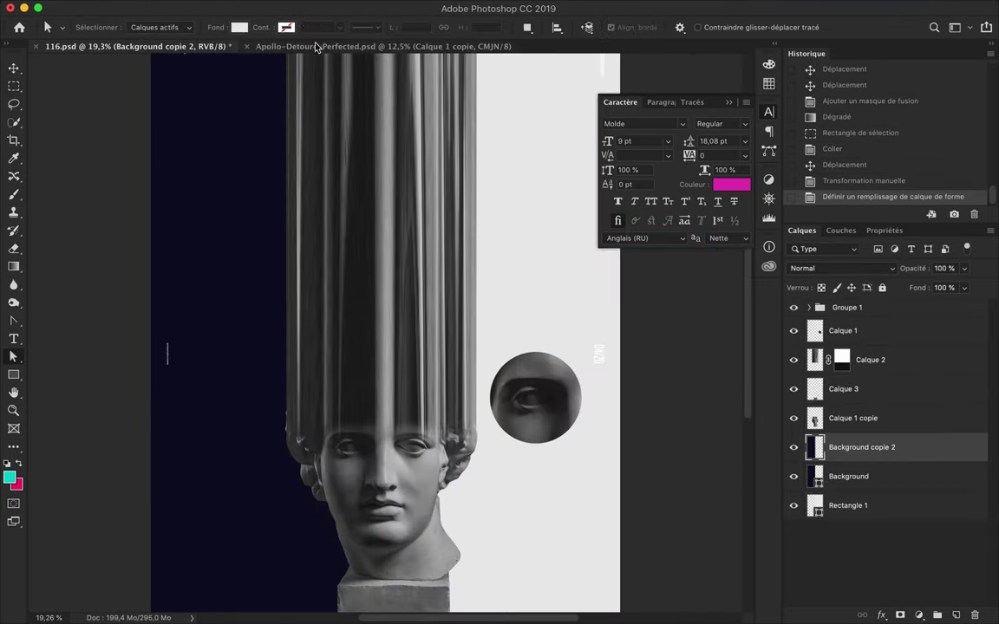
Fill the Background dark, delete the grey Rectangle 1, and resize the background.
click(867, 475)
click(238, 26)
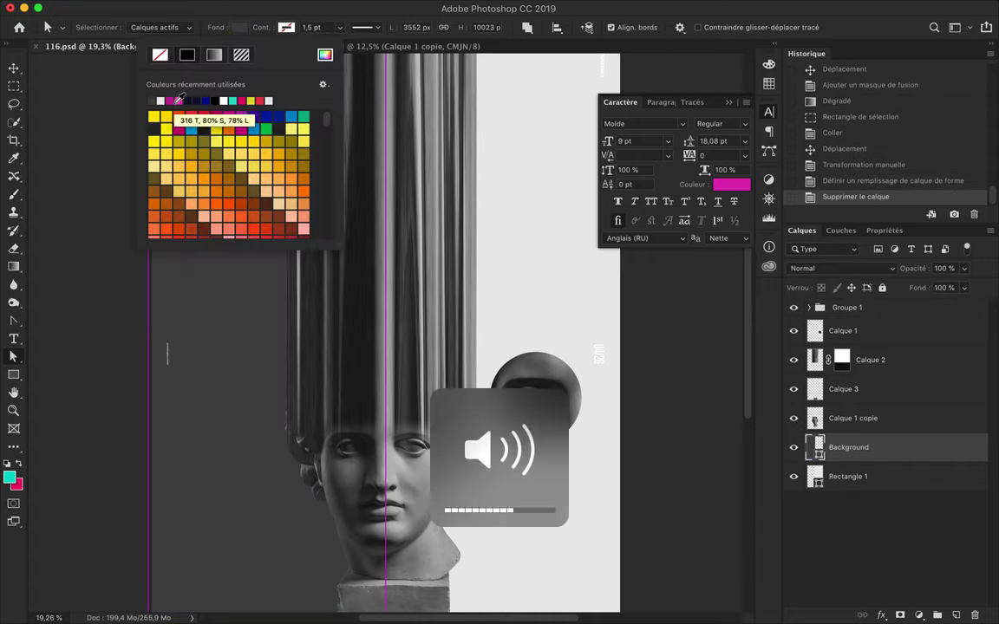
click(325, 54)
key(Return)
key(ctrl+0)
click(869, 475)
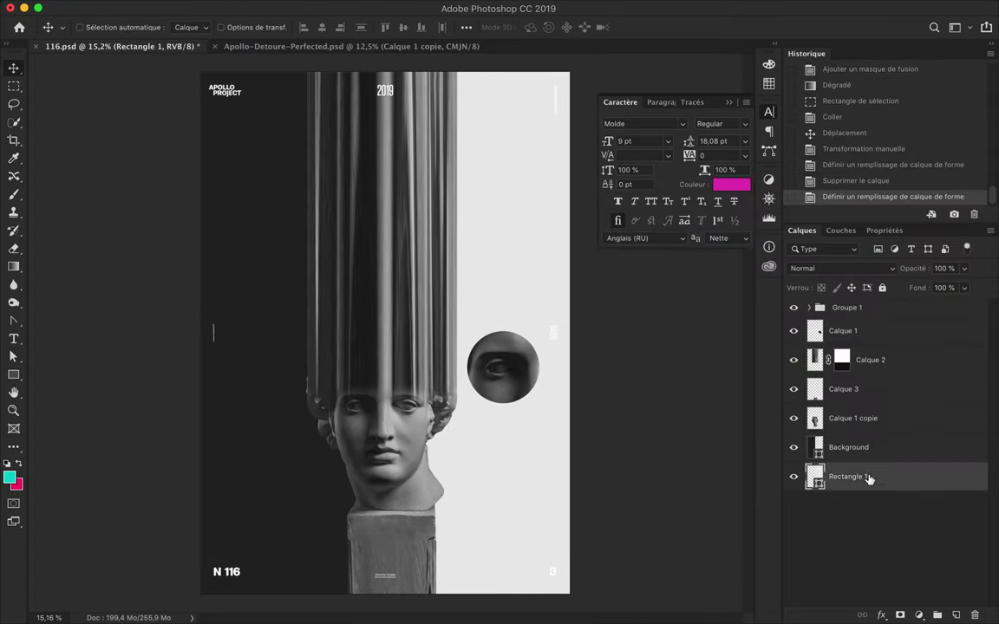
key(BackSpace)
key(ctrl+t)
key(Return)
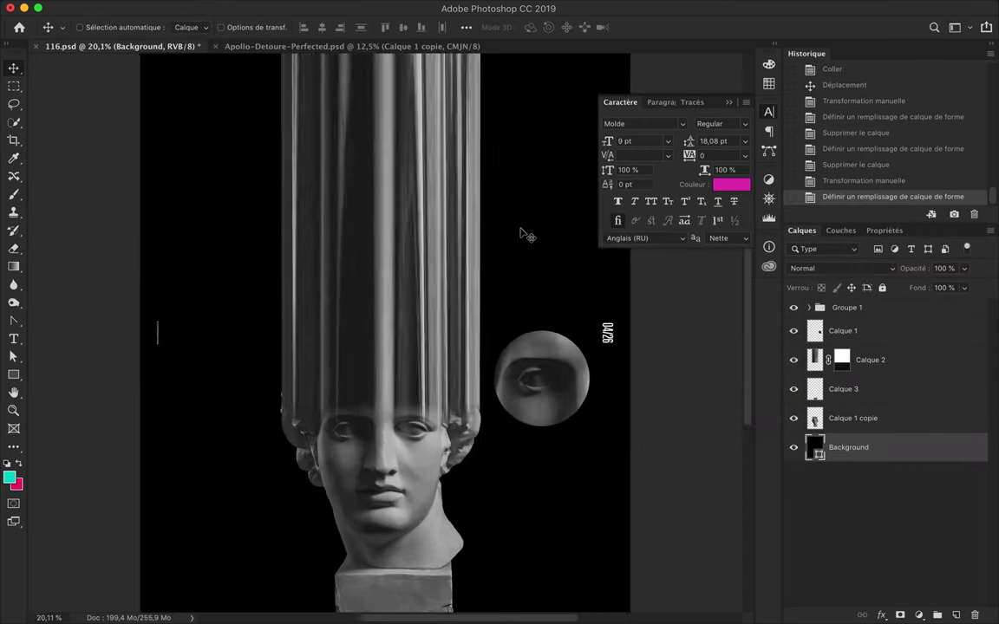
Convert the streak copy to a smart object and apply the Onde wave distortion.
right_click(914, 360)
click(750, 208)
click(392, 8)
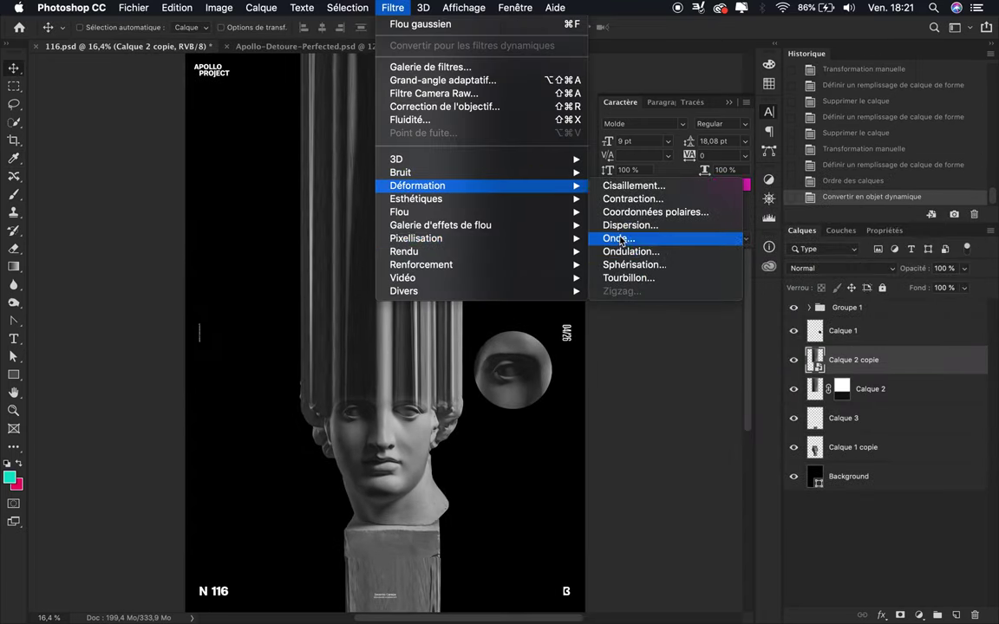
click(611, 363)
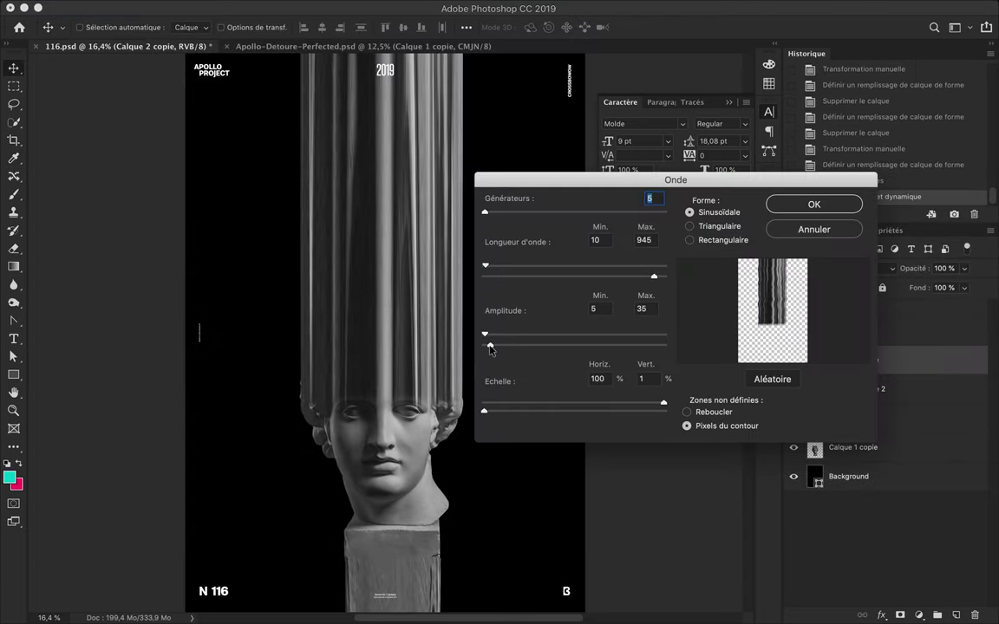
key(Return)
click(782, 430)
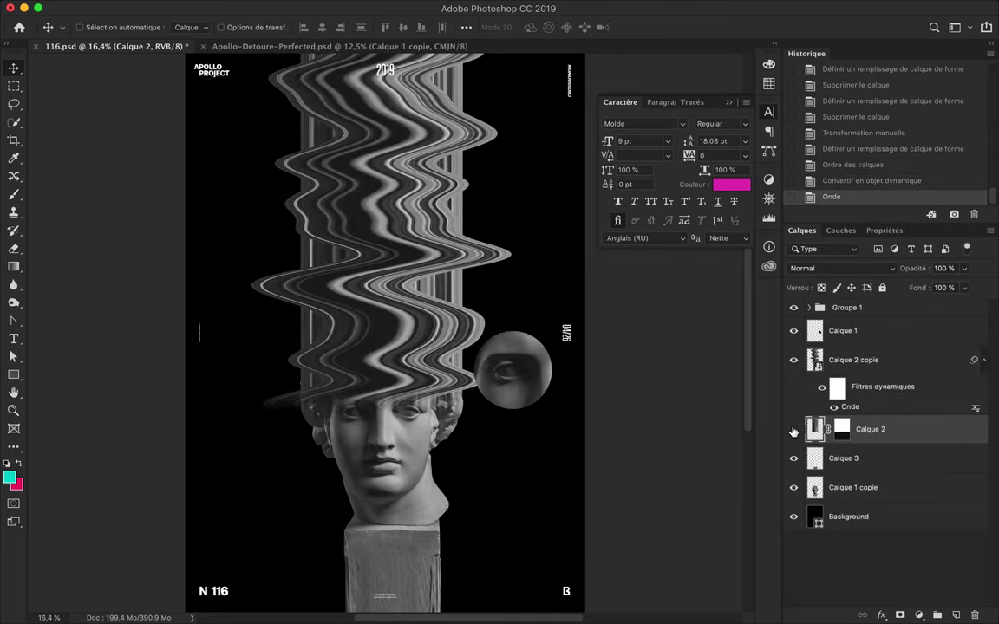
Undo a trial wave transform, then move the eye circle left onto the statue's head.
click(853, 360)
key(ctrl+t)
key(Return)
key(ctrl+t)
key(ctrl+z)
key(v)
click(843, 330)
drag(521, 371, 313, 400)
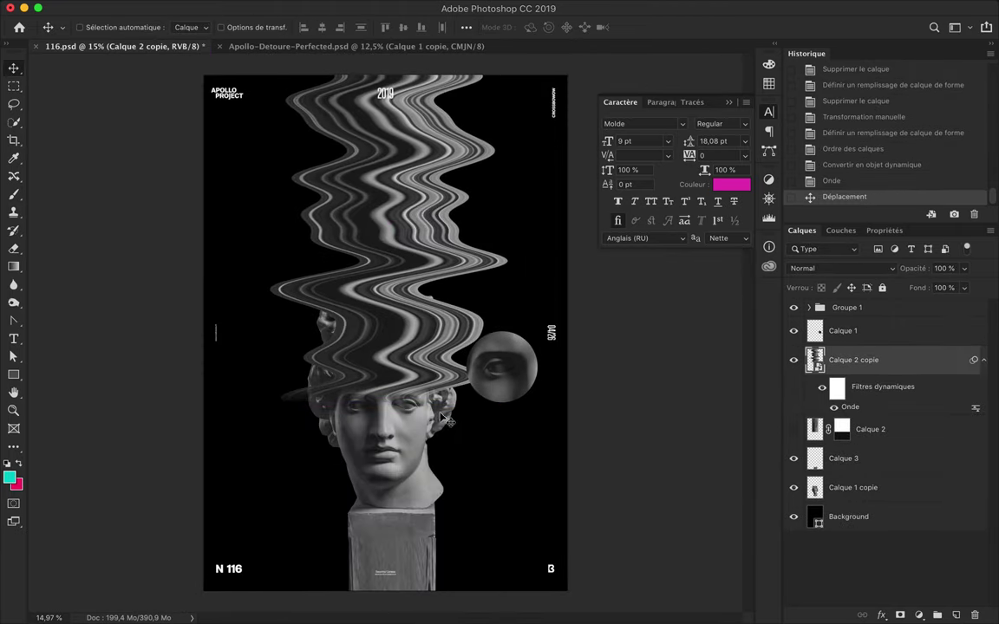
Duplicate the wave, apply Tracé des contours, and slide the traced copy sideways.
click(853, 360)
key(ctrl+j)
click(517, 9)
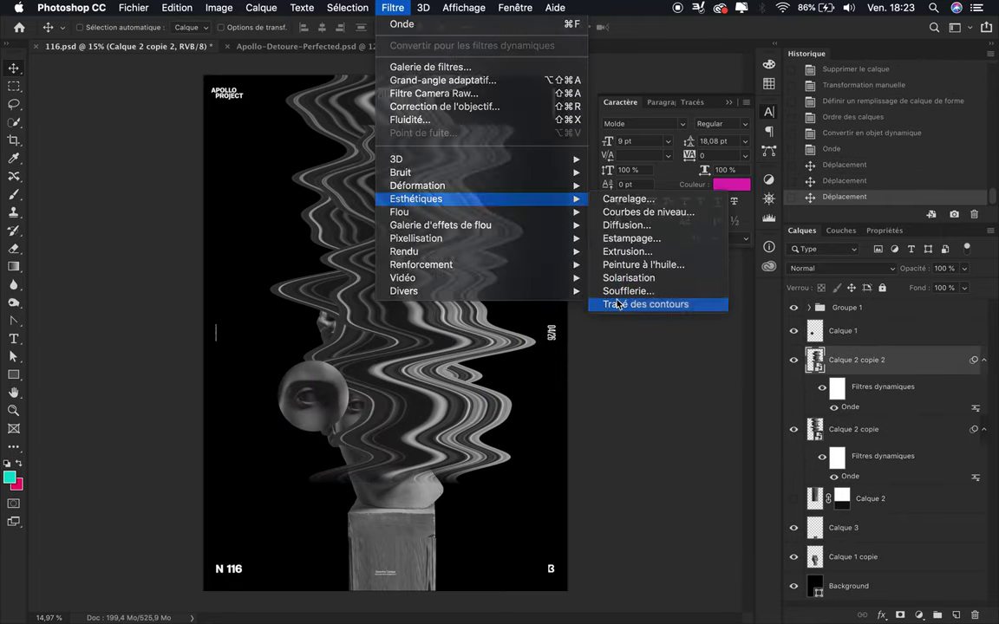
click(613, 363)
click(840, 267)
click(833, 497)
click(841, 267)
click(798, 34)
drag(319, 288, 468, 299)
Group the traced waves, clip a Levels adjustment for contrast, and move Groupe 2 copie below Groupe 2.
key(ctrl+[)
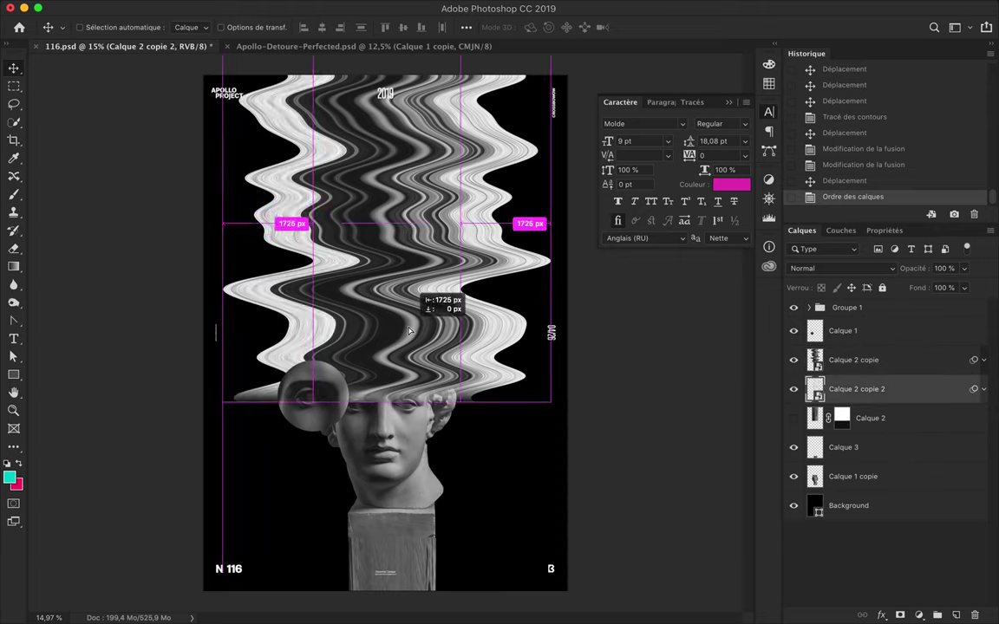
key(ctrl+g)
click(918, 616)
click(868, 405)
mouse_move(902, 396)
mouse_down()
mouse_move(925, 397)
mouse_move(830, 394)
mouse_move(829, 433)
mouse_up()
click(802, 230)
alt+click(882, 417)
mouse_move(391, 260)
mouse_down()
mouse_move(481, 281)
mouse_move(563, 281)
mouse_up()
shift+click(892, 414)
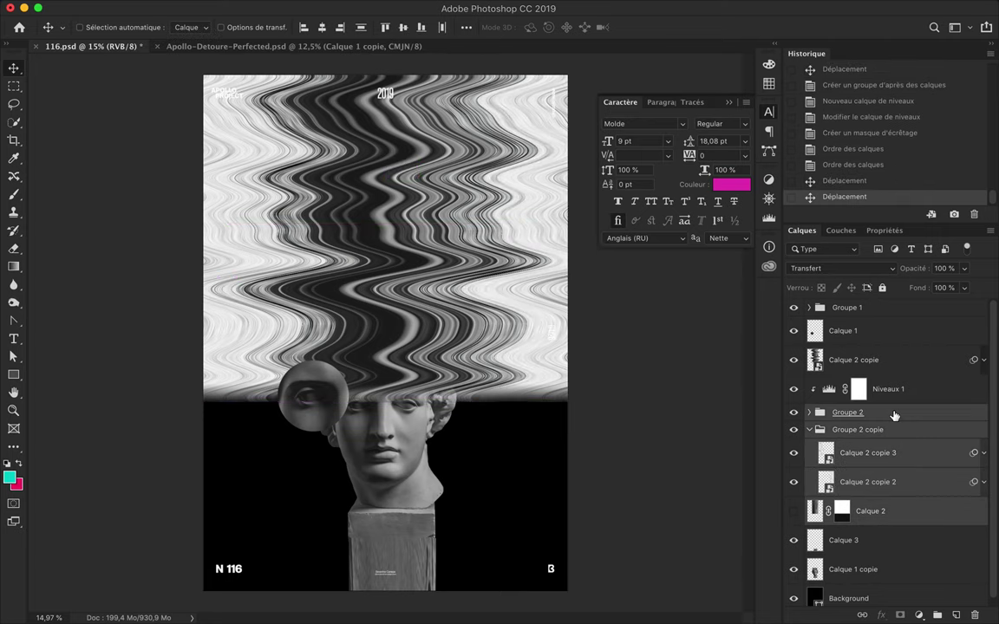
Revert a trial vertical stretch of the waves and reposition two wave copies.
key(ctrl+t)
drag(385, 401, 387, 538)
key(Return)
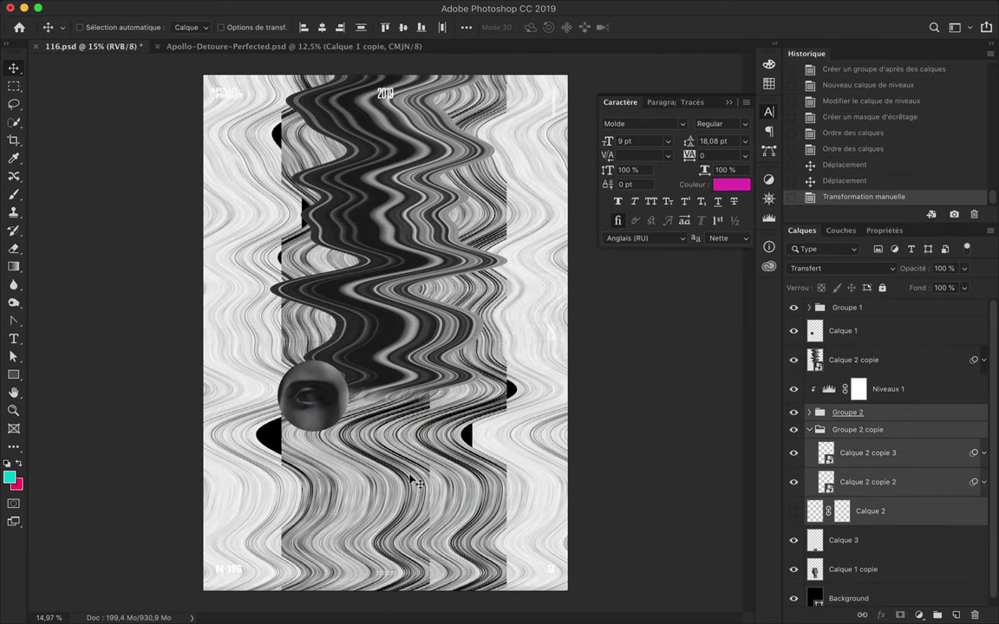
click(847, 180)
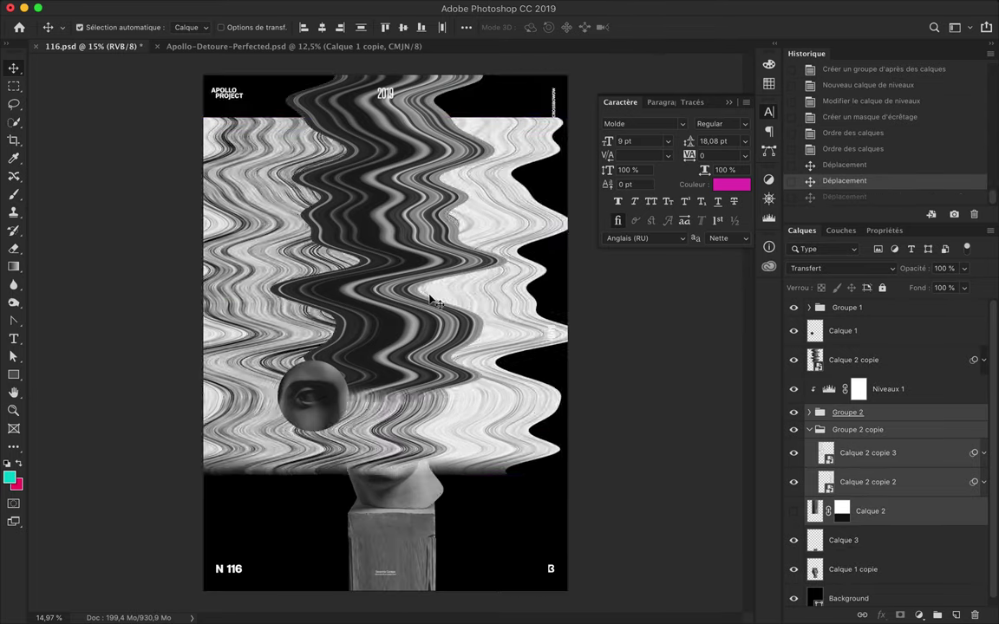
click(867, 359)
click(879, 486)
drag(386, 260, 598, 278)
mouse_move(520, 260)
mouse_down()
mouse_move(332, 384)
mouse_move(211, 523)
mouse_move(347, 417)
mouse_move(435, 556)
mouse_move(500, 448)
mouse_up()
Merge the wave copies, rotate them sideways into the lower left, and delete leftover layers.
key(ctrl+e)
key(ctrl+t)
key(Return)
key(Delete)
key(Delete)
key(Delete)
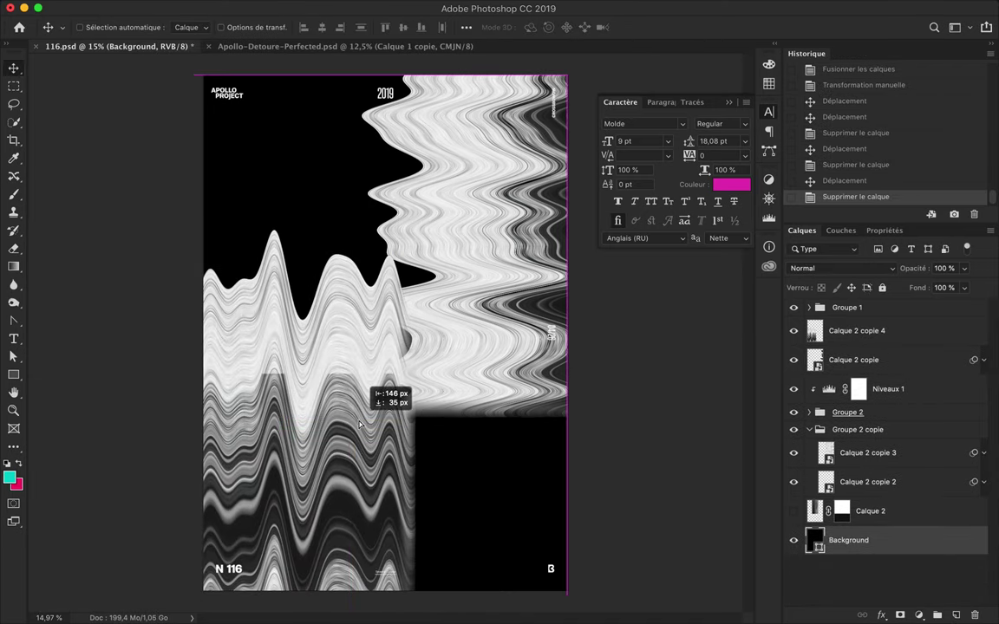
drag(359, 424, 368, 477)
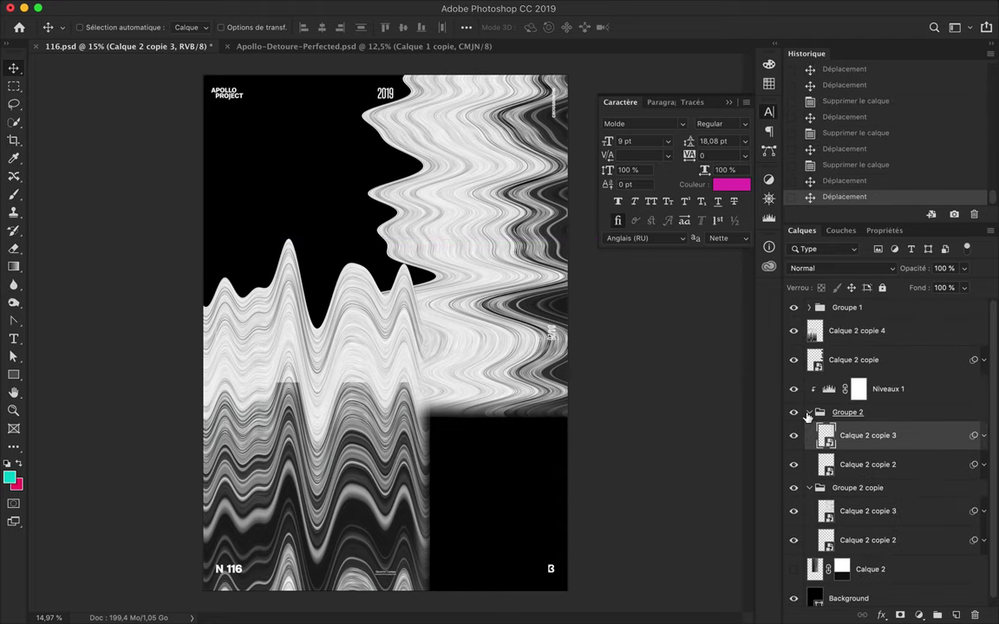
Group the wave layers as Shape Original and merge a copy into one layer.
click(830, 363)
shift+click(854, 429)
key(ctrl+g)
double_click(854, 353)
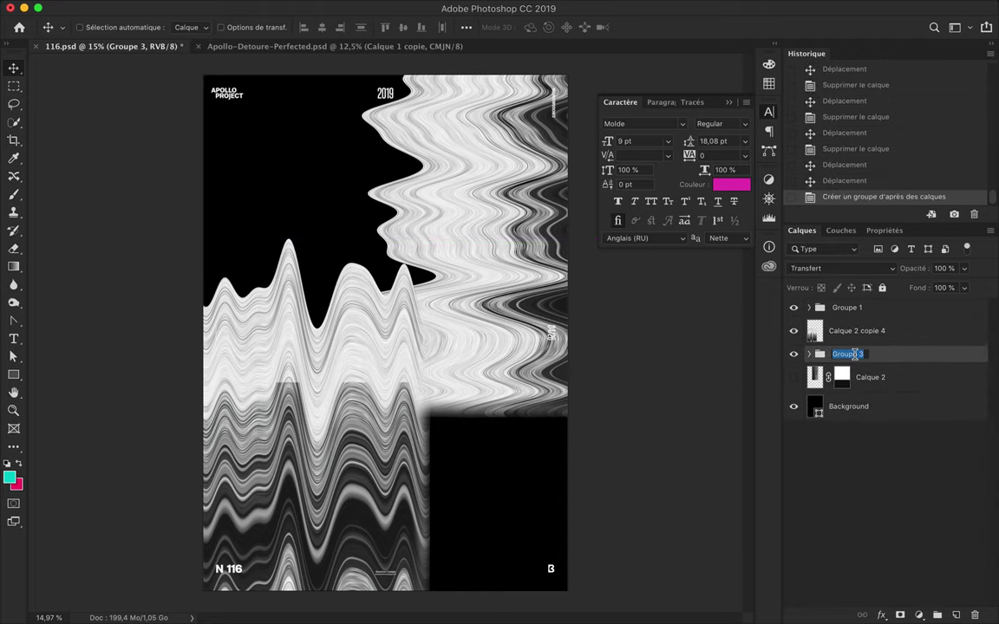
key(Return)
key(ctrl+alt+e)
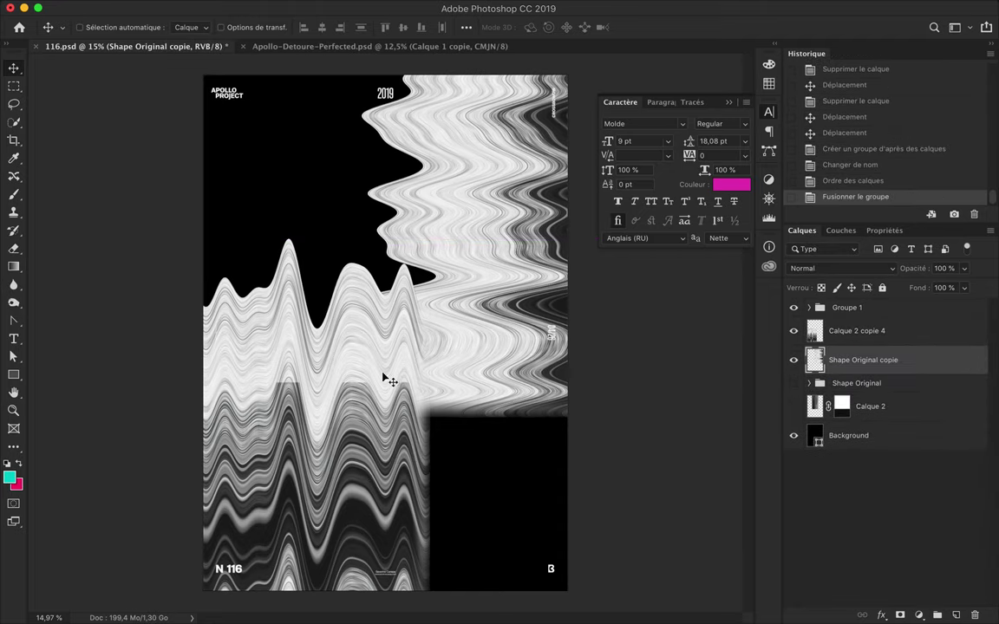
drag(384, 379, 434, 323)
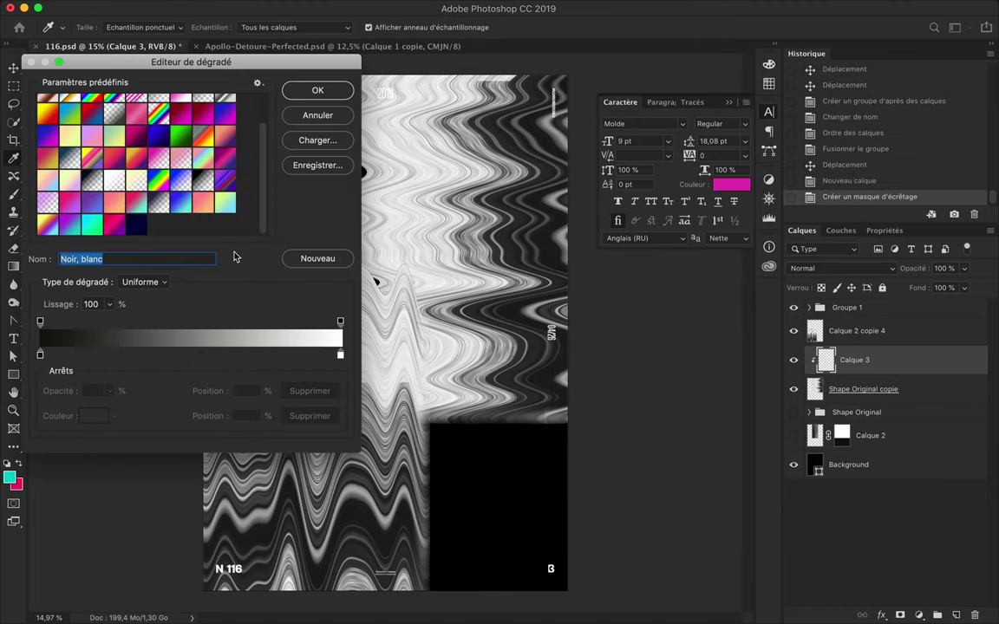
Make the gradient's left stop red and add an orange stop.
double_click(40, 355)
click(715, 249)
click(939, 207)
click(190, 355)
double_click(188, 354)
click(715, 251)
click(912, 210)
Add green and blue stops, move the yellow stop to 41%, and confirm the rainbow gradient.
double_click(193, 355)
drag(770, 364, 777, 329)
click(912, 210)
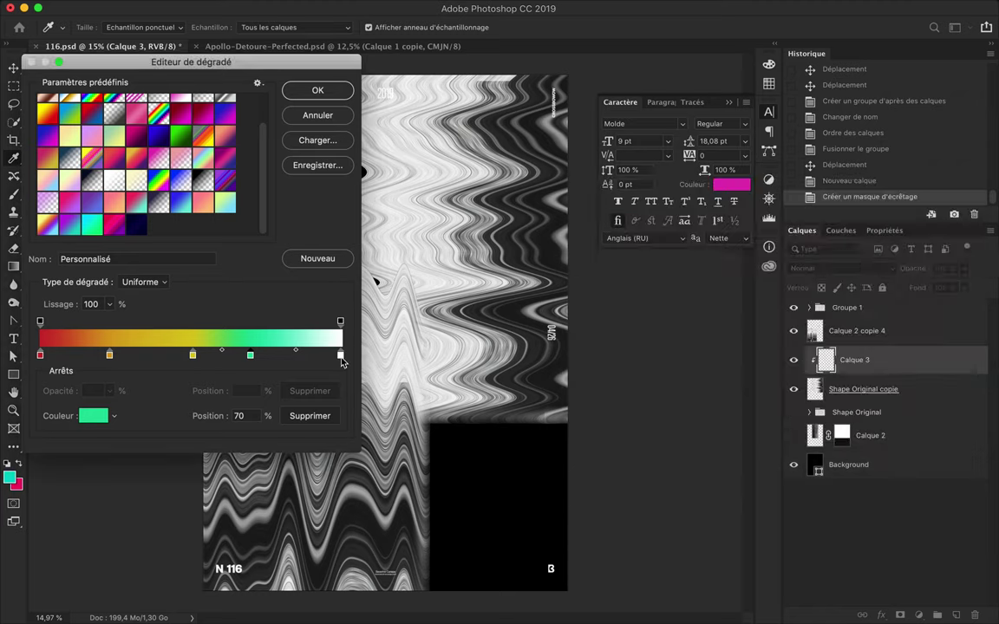
double_click(340, 354)
click(912, 211)
drag(192, 355, 164, 354)
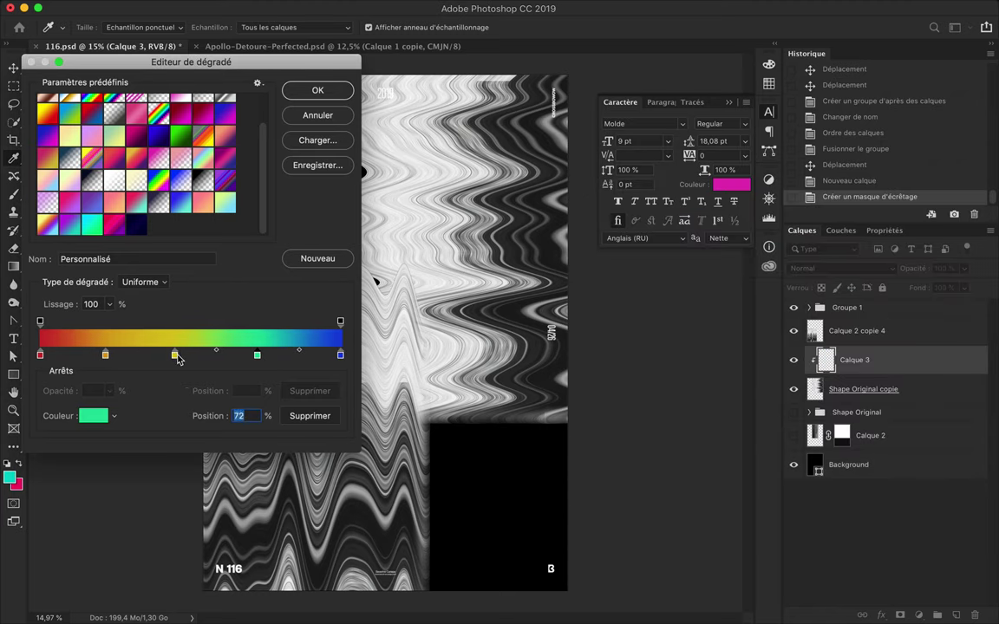
click(314, 91)
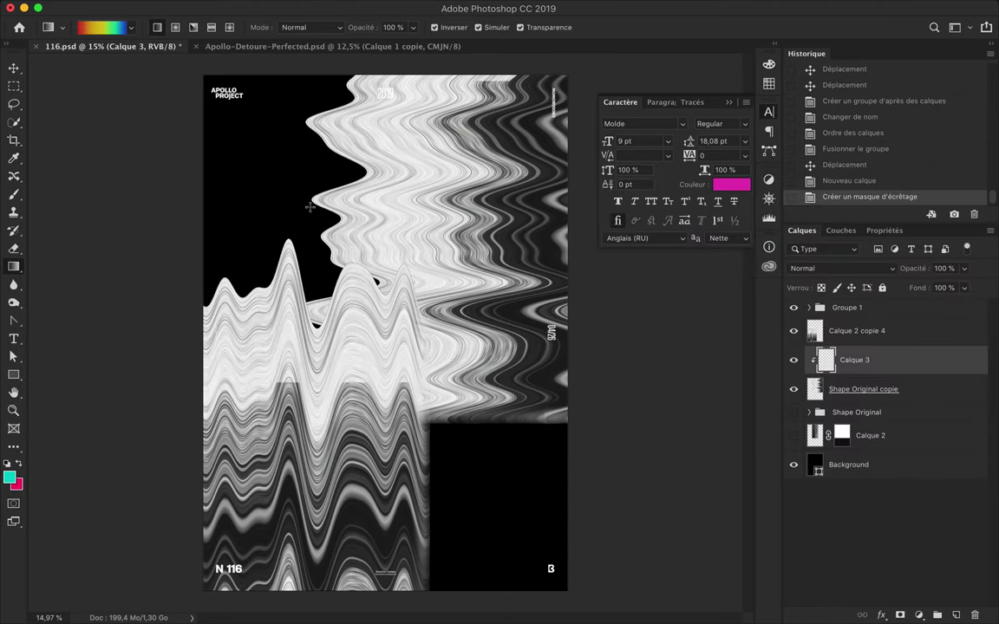
Drag the rainbow gradient across clipped Calque 3 and set its blend mode to Exclusion.
drag(278, 185, 516, 191)
click(832, 268)
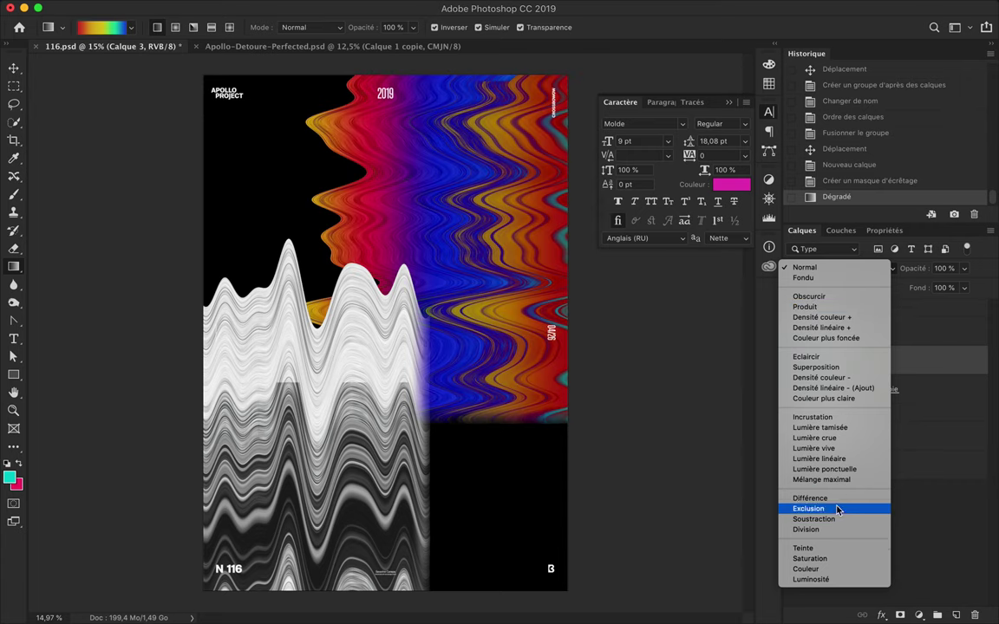
click(830, 562)
Shift the gradient ellipse left, move the thin rectangle down-right, and place Rectangle 1 copie above Calque 2.
key(v)
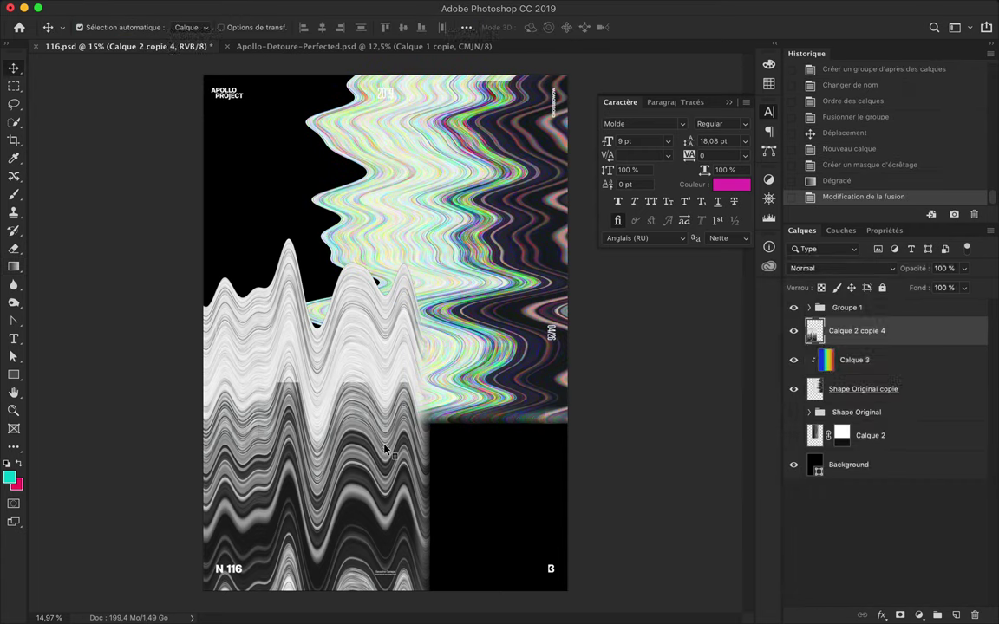
key(m)
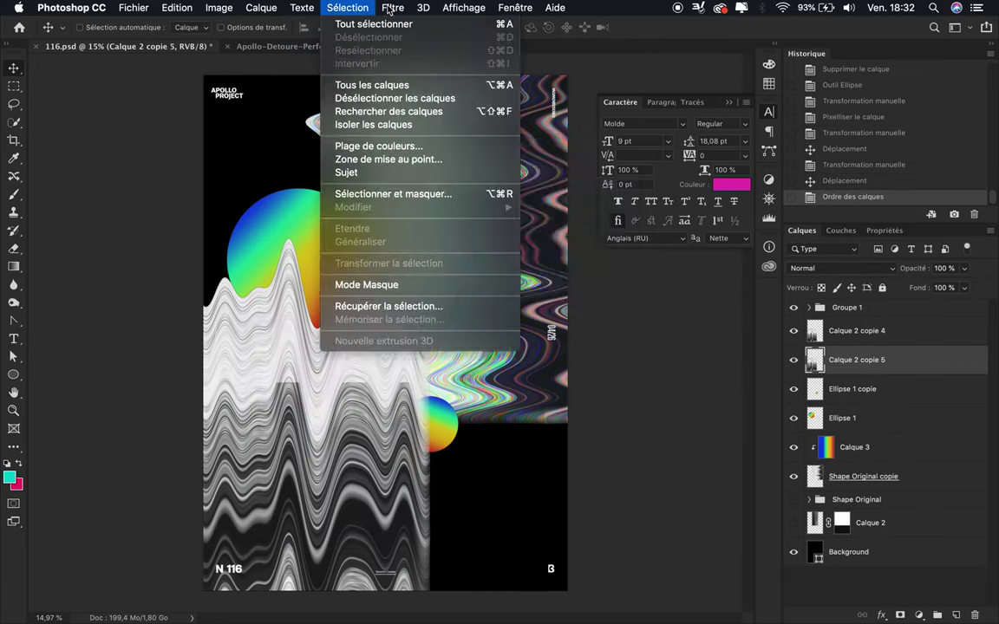
mouse_move(327, 242)
mouse_down()
mouse_move(311, 245)
mouse_move(319, 253)
mouse_up()
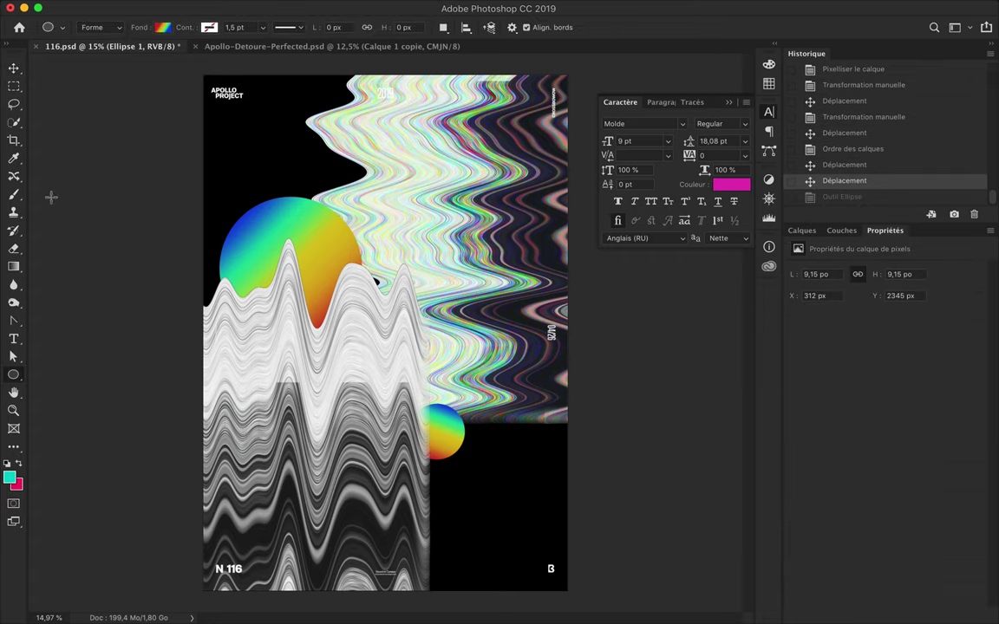
key(v)
drag(490, 225, 528, 273)
click(802, 230)
mouse_move(854, 458)
mouse_down()
mouse_move(864, 554)
mouse_move(845, 324)
mouse_up()
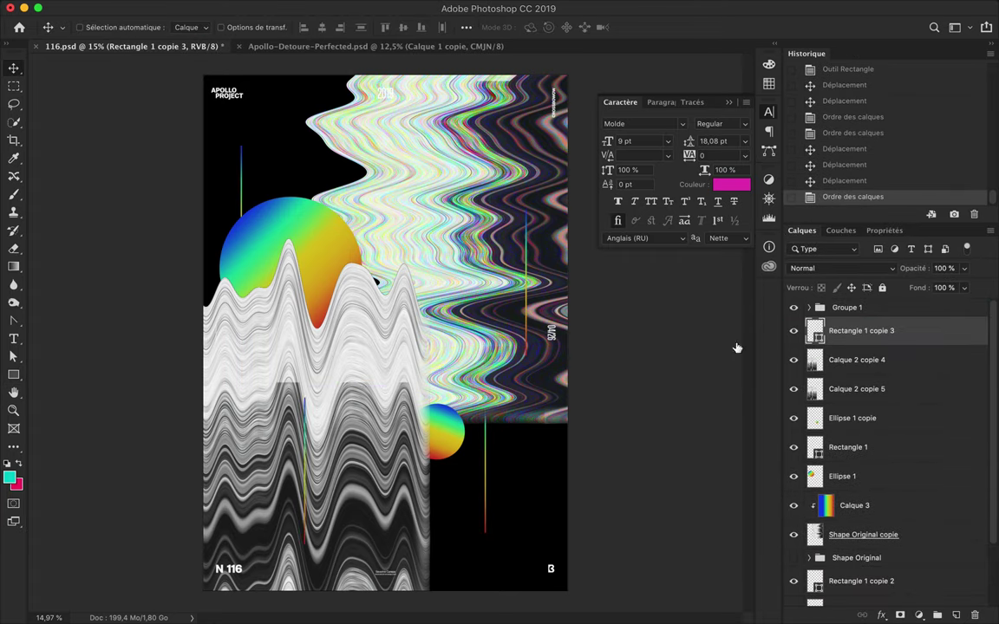
Duplicate the thin gradient bar and stretch it into a wide strip behind 2019.
drag(263, 487, 452, 212)
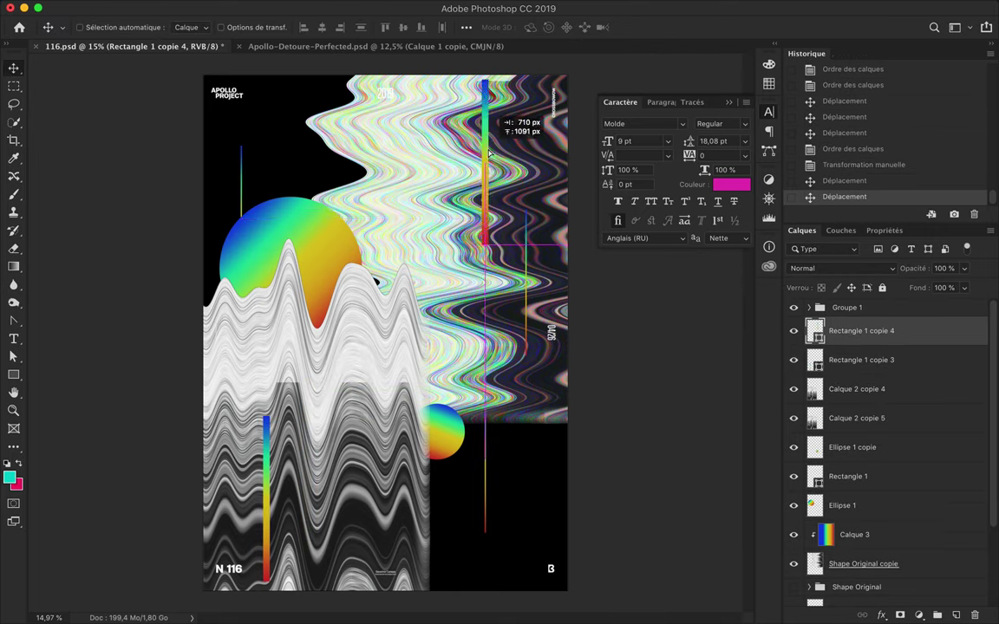
key(ctrl+t)
mouse_move(484, 130)
mouse_down()
mouse_move(375, 130)
mouse_move(422, 239)
mouse_up()
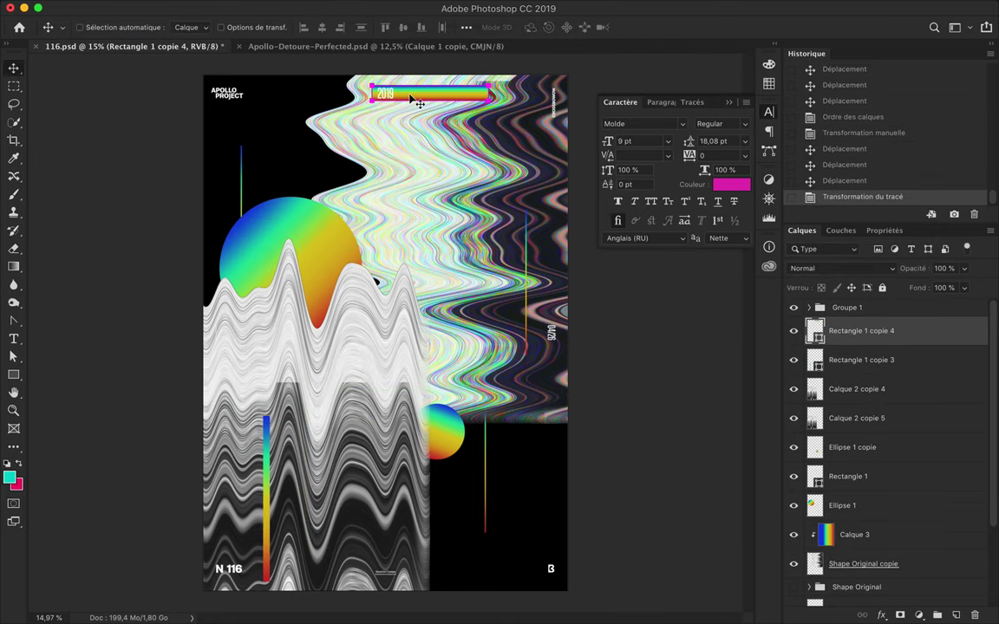
key(ctrl+t)
key(Return)
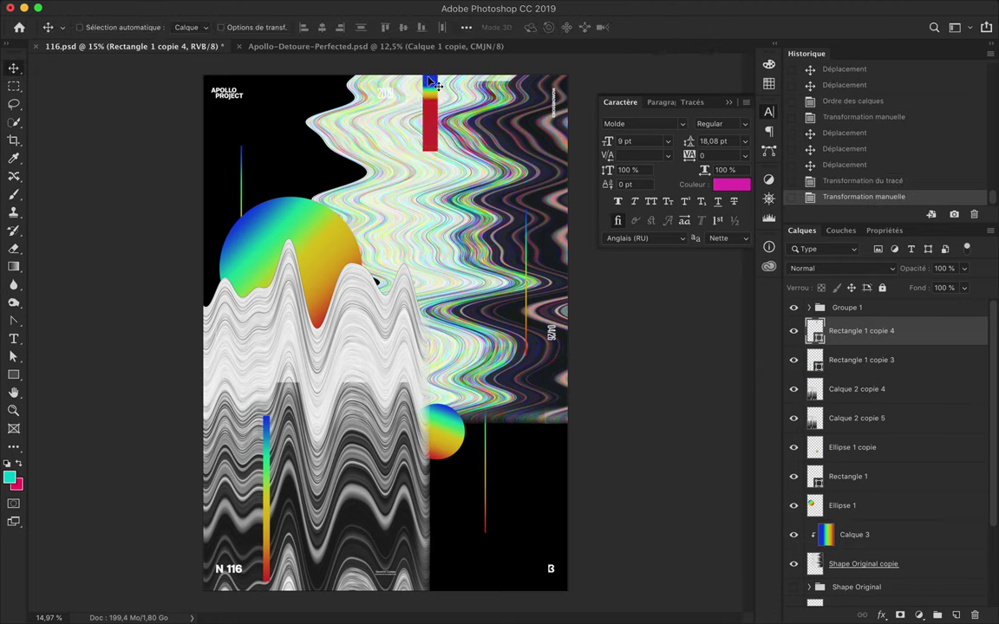
key(Return)
scroll(409, 101, up, 2)
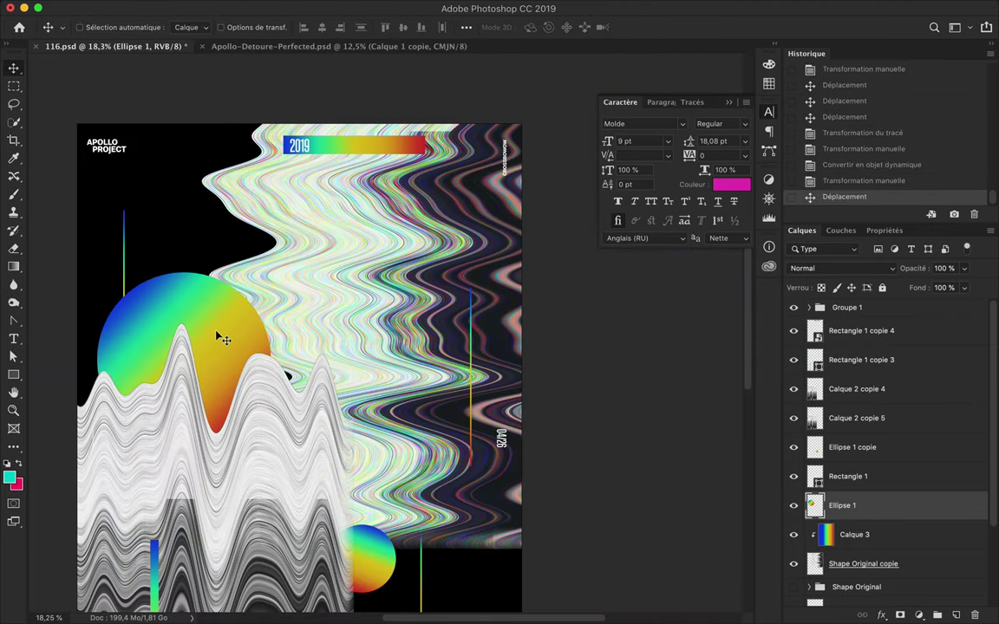
Duplicate the gradient circle and delete its lower half to form a half circle.
drag(216, 334, 228, 327)
scroll(230, 327, down, 1)
key(m)
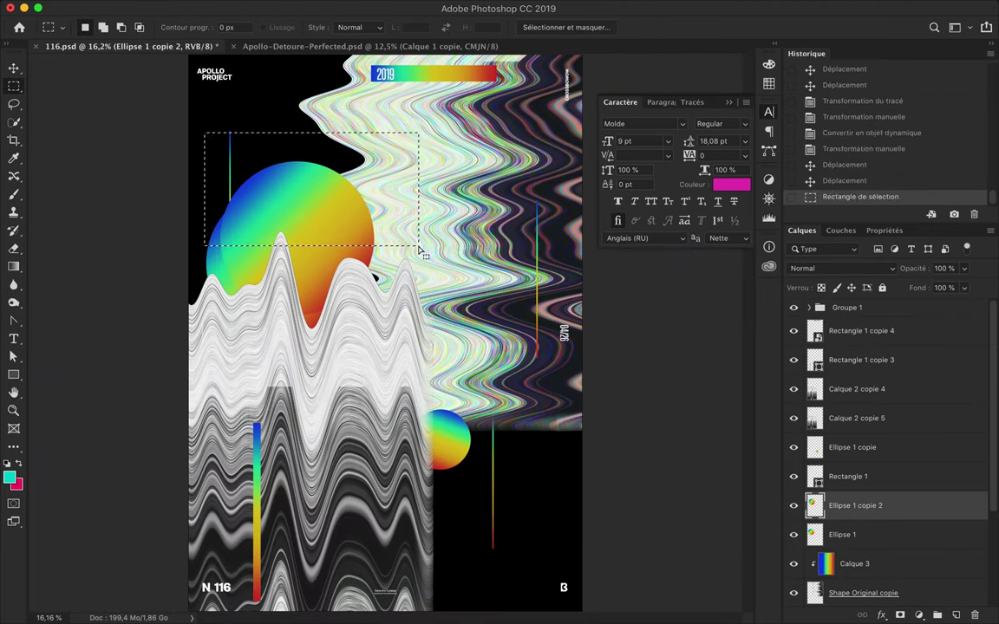
key(ctrl+d)
key(v)
key(ctrl+bracketleft)
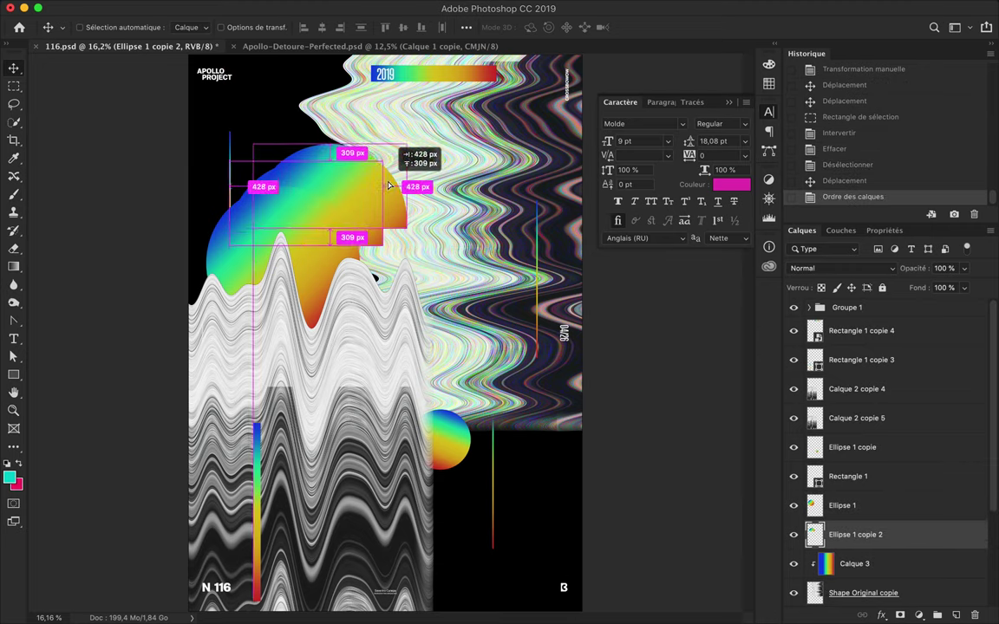
Duplicate the half circle, send it down the stack, and rotate it.
drag(387, 184, 372, 260)
key(ctrl+bracketleft)
scroll(354, 321, up, 2)
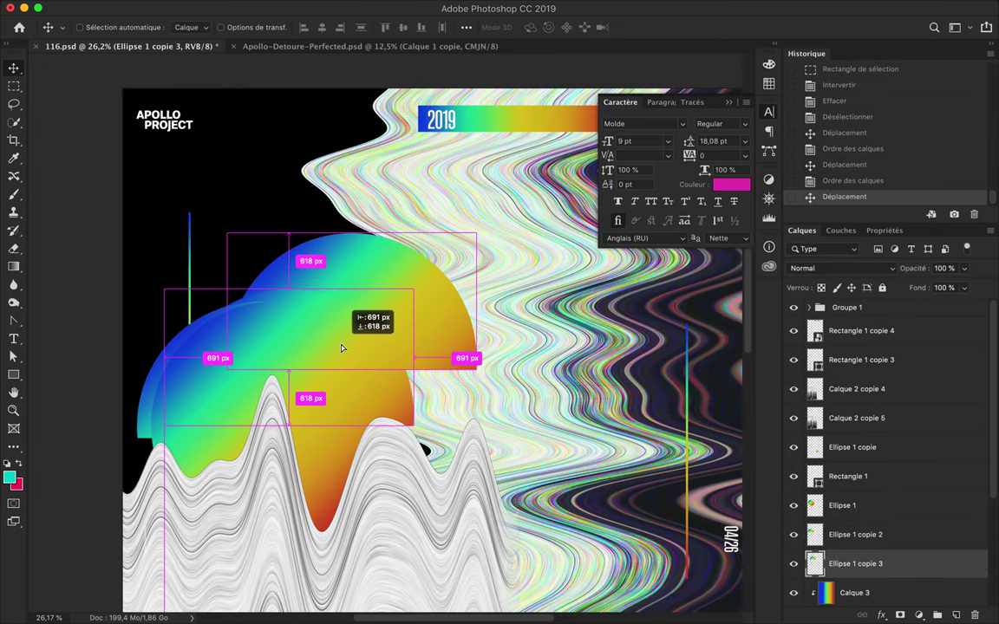
key(ctrl+t)
key(Return)
scroll(414, 261, down, 2)
scroll(403, 284, up, 1)
Add a smaller half-circle copy plus two offset small arc copies below it.
drag(403, 283, 475, 290)
key(ctrl+t)
key(Return)
scroll(425, 329, up, 1)
drag(446, 329, 464, 305)
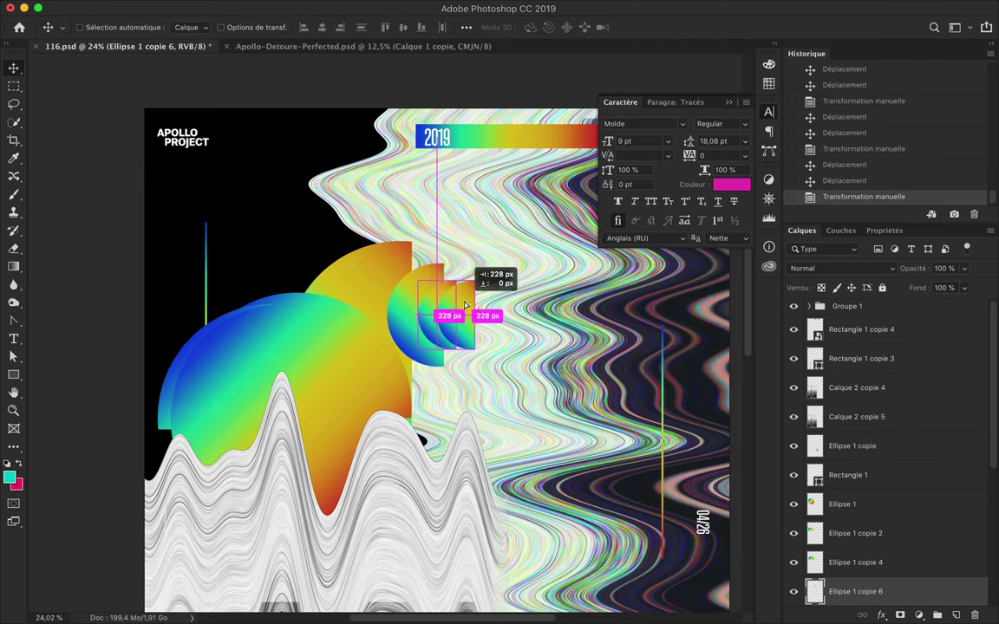
drag(378, 317, 434, 485)
scroll(433, 485, down, 2)
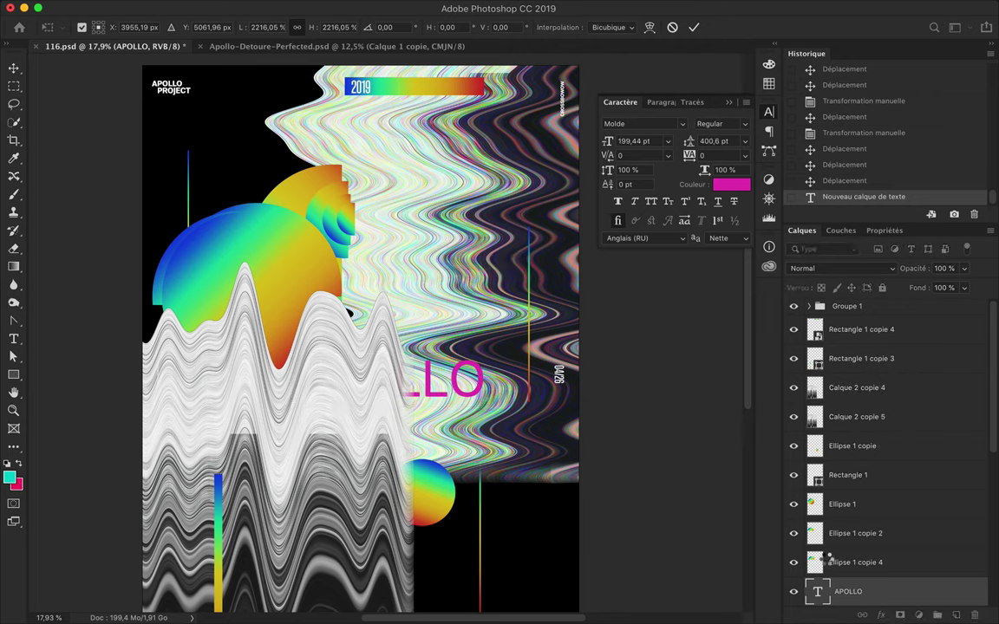
Set the APOLLO text to Semibold and scale it much larger.
key(Return)
click(731, 184)
click(931, 234)
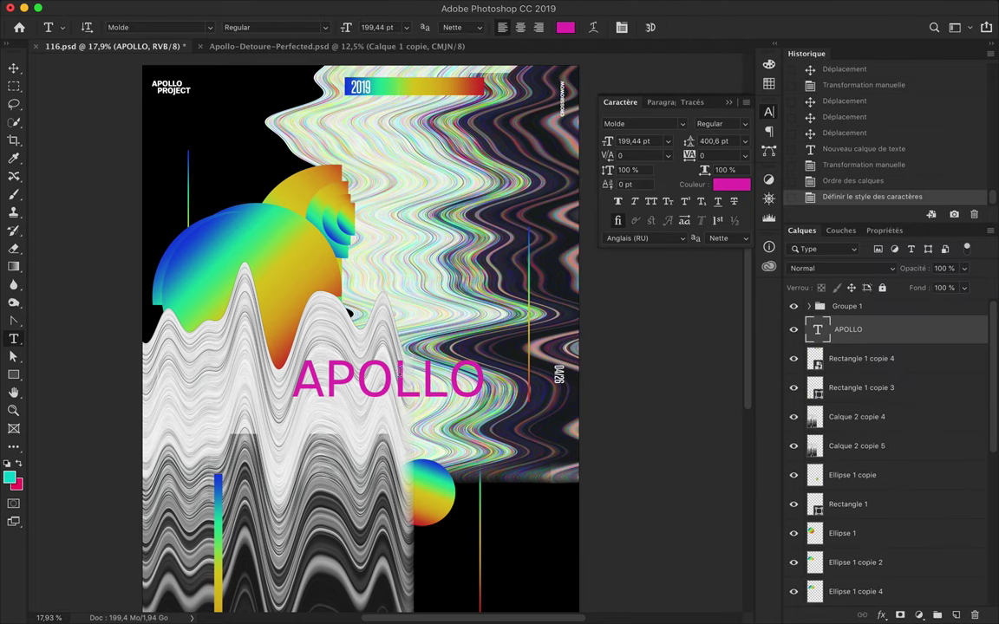
mouse_move(391, 246)
mouse_down()
mouse_move(546, 342)
mouse_move(509, 354)
mouse_up()
key(Return)
Convert the APOLLO copy to a smart object, fill it with a rainbow gradient, and move it down.
right_click(822, 333)
click(735, 496)
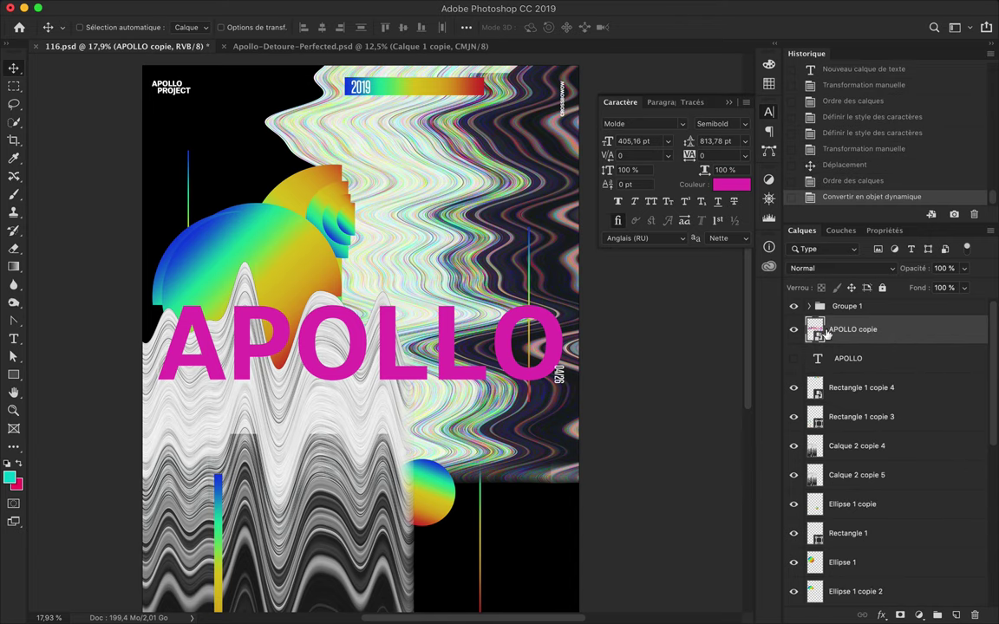
click(436, 332)
drag(382, 303, 390, 383)
key(ctrl+d)
key(v)
drag(386, 336, 383, 384)
Create small upside-down APOLLO copies stacked slightly offset above the title.
drag(852, 329, 882, 322)
drag(390, 390, 356, 357)
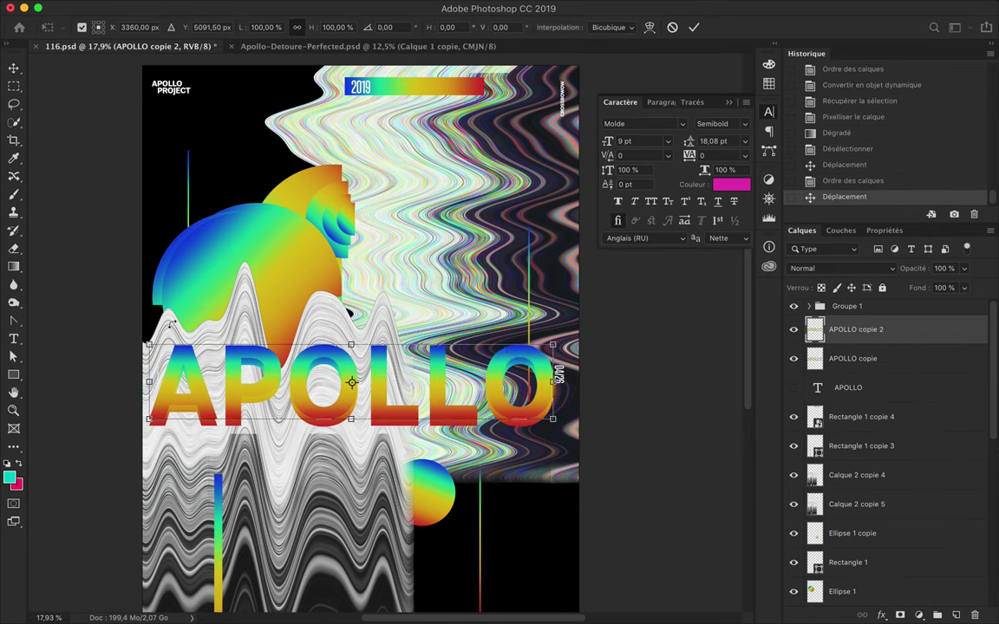
key(ctrl+t)
mouse_move(546, 425)
mouse_down()
mouse_move(488, 338)
mouse_move(416, 290)
mouse_up()
key(Return)
scroll(425, 336, up, 5)
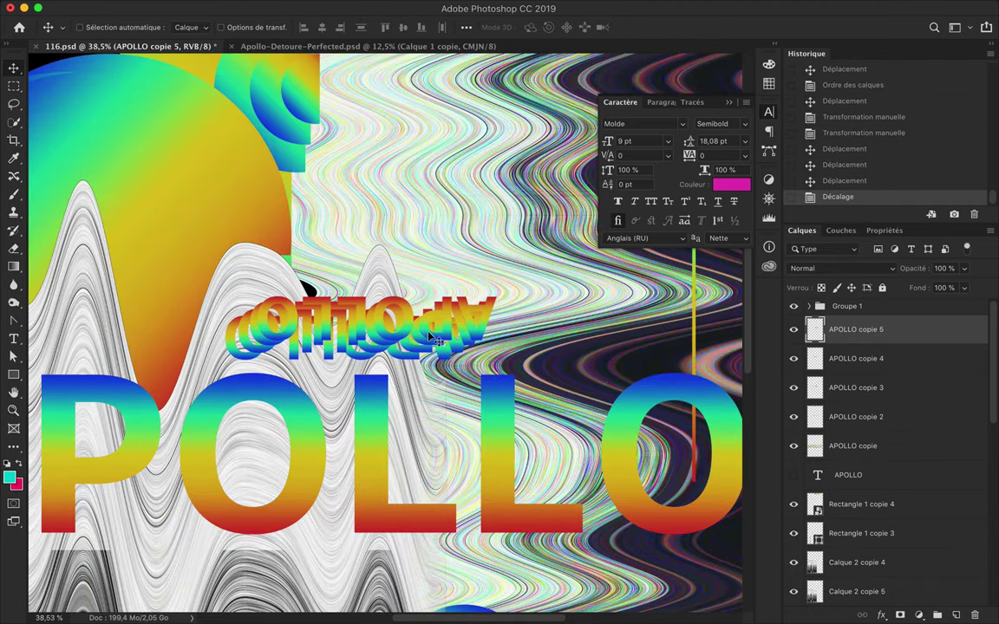
drag(424, 337, 415, 338)
scroll(414, 339, down, 3)
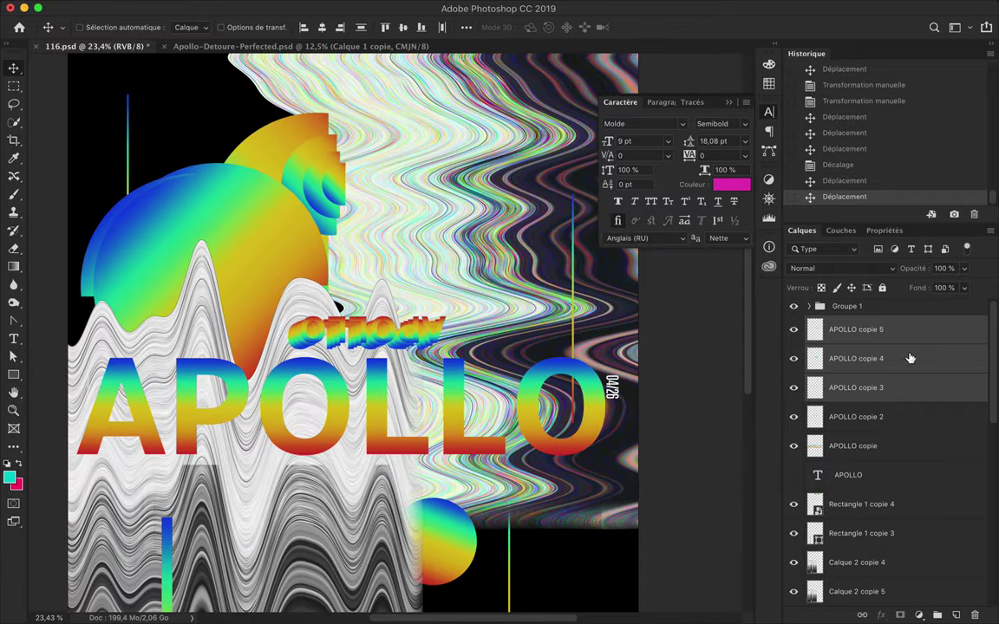
Duplicate the small flipped APOLLO and rotate it to run vertically on the poster.
drag(867, 446, 892, 321)
key(ctrl+t)
drag(391, 277, 352, 328)
click(397, 7)
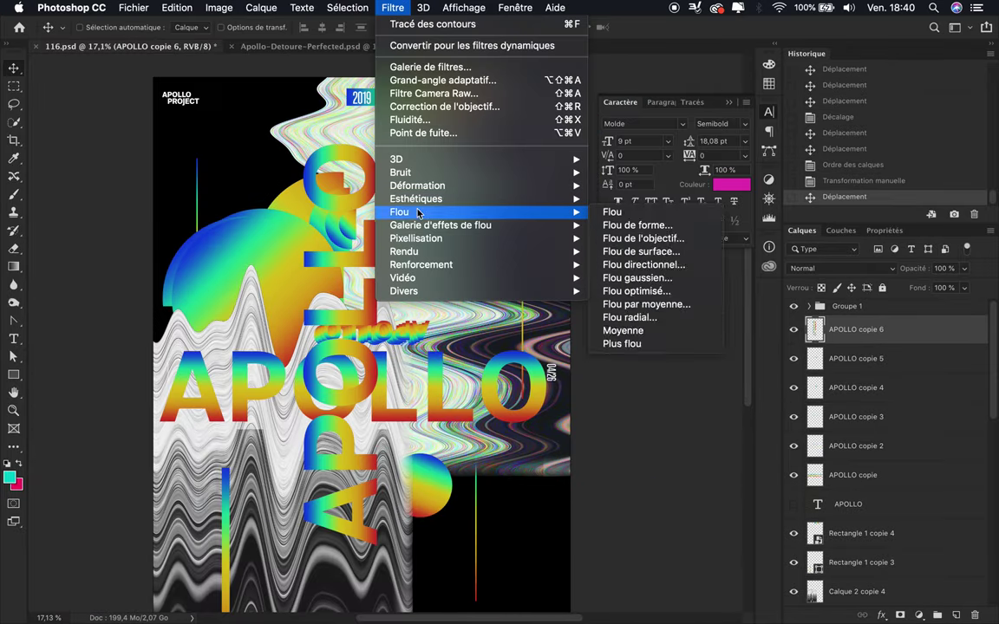
Shear-distort the vertical APOLLO copy, try 20% fill, then delete it.
click(624, 187)
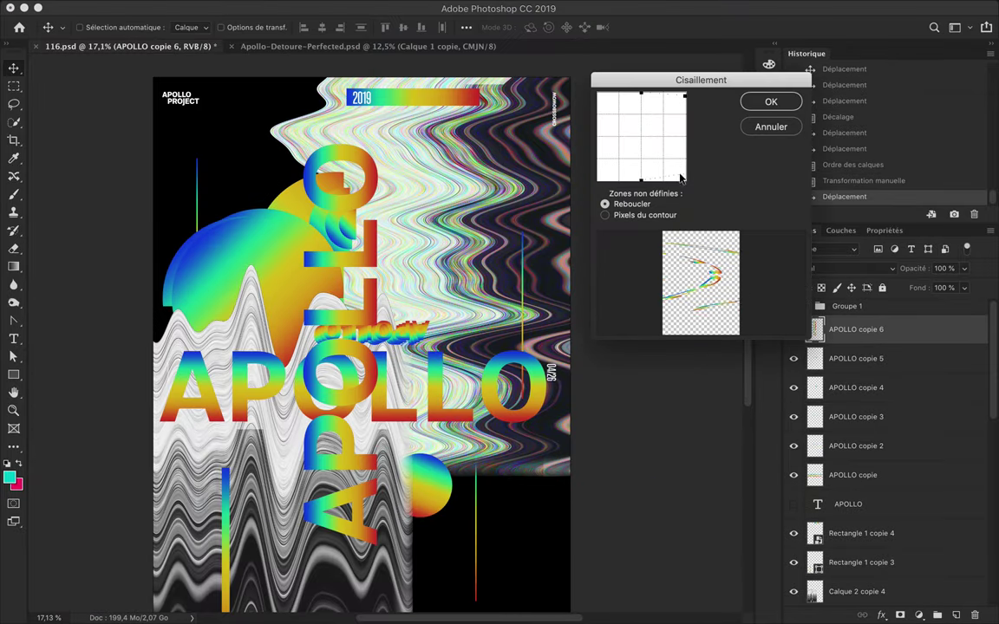
click(766, 101)
drag(856, 329, 876, 566)
click(832, 267)
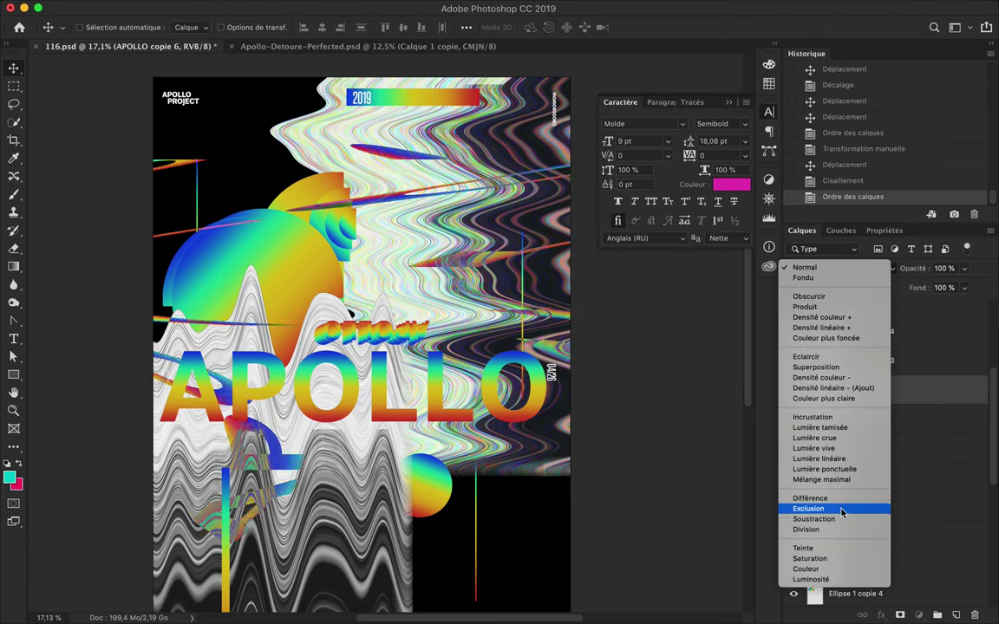
key(Escape)
drag(963, 287, 913, 307)
key(Delete)
Duplicate the pink APOLLO text upward and reorder it as the base for the 365° text.
drag(364, 382, 378, 165)
key(Delete)
key(ctrl+bracketright)
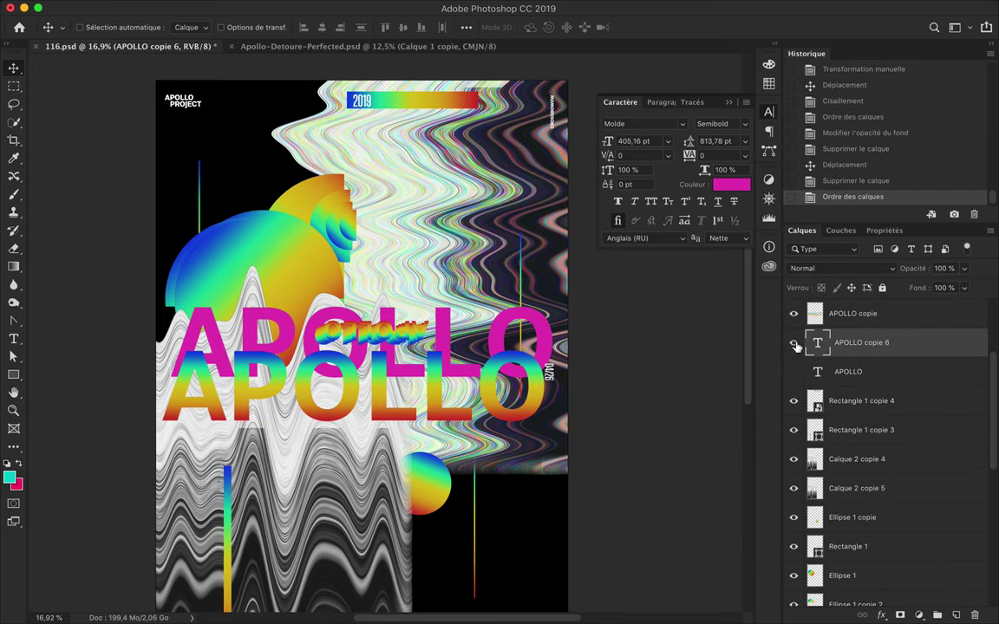
right_click(891, 353)
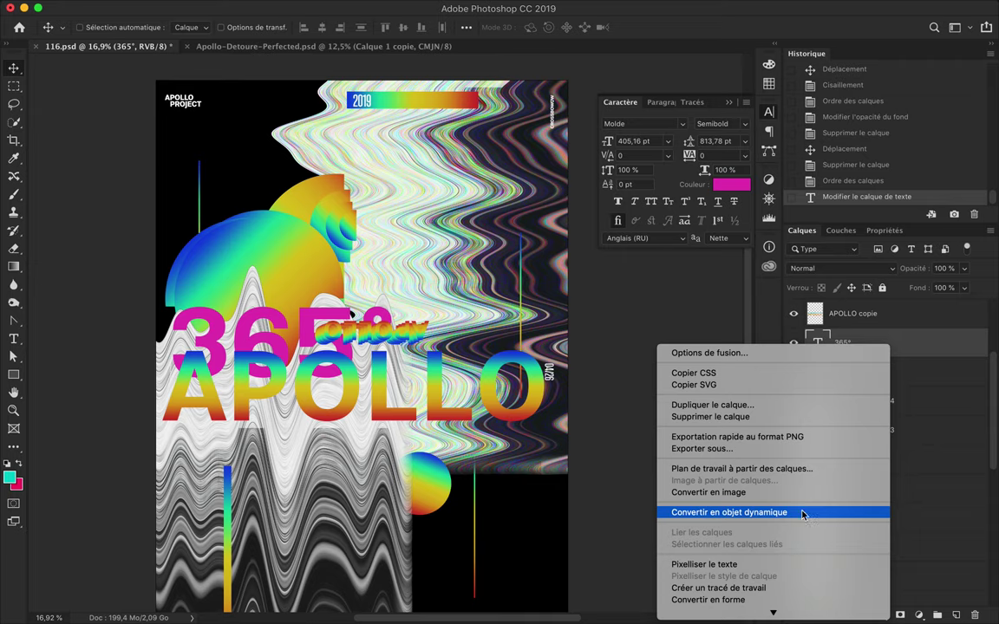
Rasterise the 365° text and fill it with a rainbow gradient.
click(703, 564)
mouse_move(351, 307)
mouse_down()
mouse_move(351, 377)
mouse_move(426, 442)
mouse_up()
key(ctrl+d)
key(v)
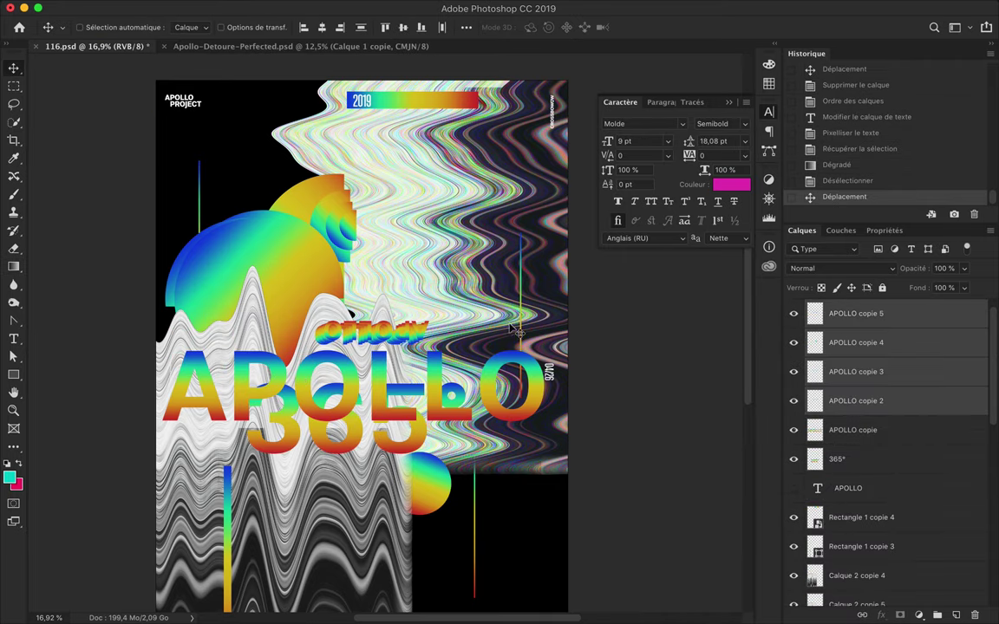
Move, merge, duplicate and split the flipped APOLLO copies lower down the poster.
drag(372, 334, 340, 482)
key(ctrl+e)
mouse_move(376, 559)
mouse_down()
mouse_move(378, 589)
mouse_move(356, 512)
mouse_up()
key(ctrl+x)
key(ctrl+v)
key(v)
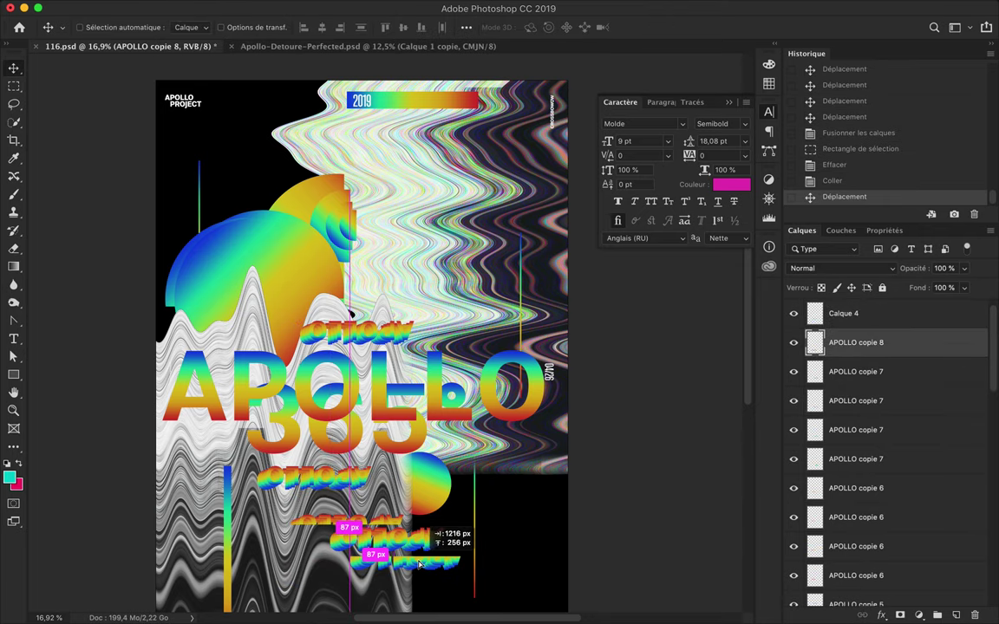
drag(364, 572, 328, 579)
Transform the flipped text pieces and merge the three copies into one layer.
scroll(327, 579, down, 5)
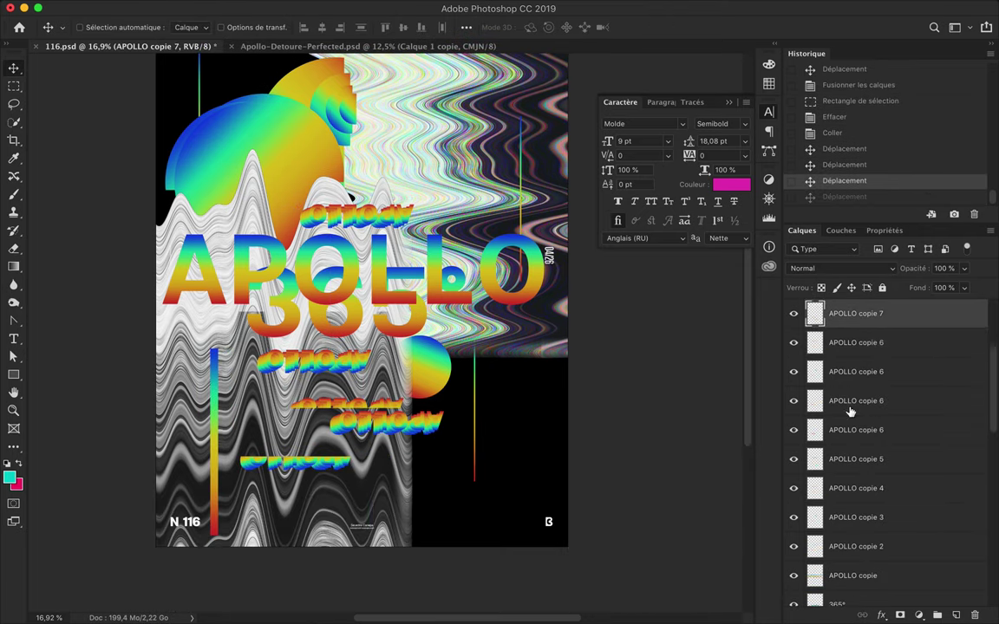
key(ctrl+alt+t)
scroll(407, 412, up, 5)
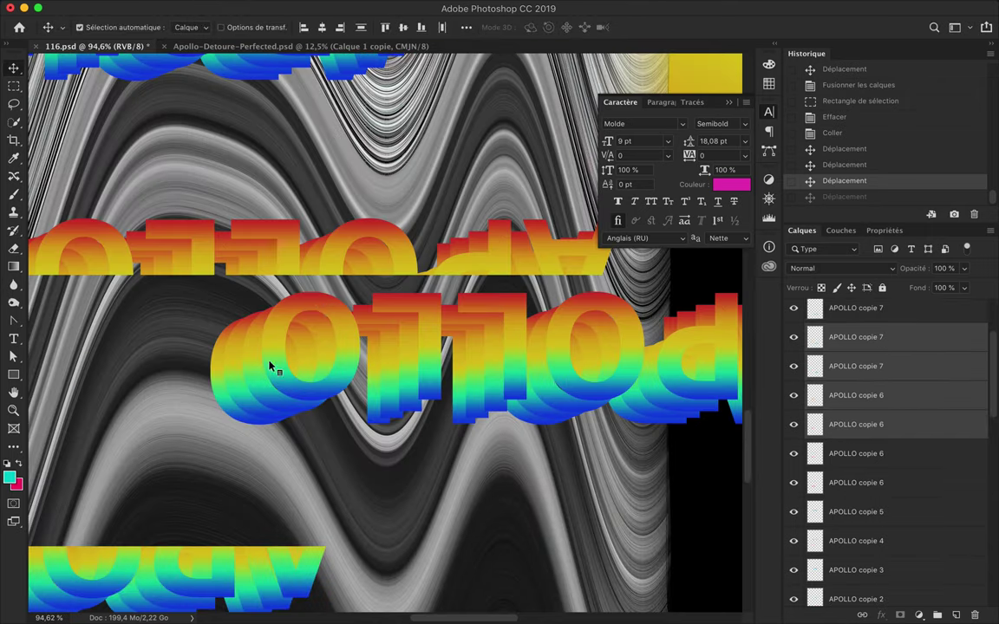
key(ctrl+e)
scroll(468, 364, down, 3)
scroll(468, 364, up, 3)
scroll(450, 356, down, 2)
Widen the lower-left gradient bar, then bring up the duplicated rainbow layer's blend modes.
click(248, 468)
key(ctrl+t)
key(Return)
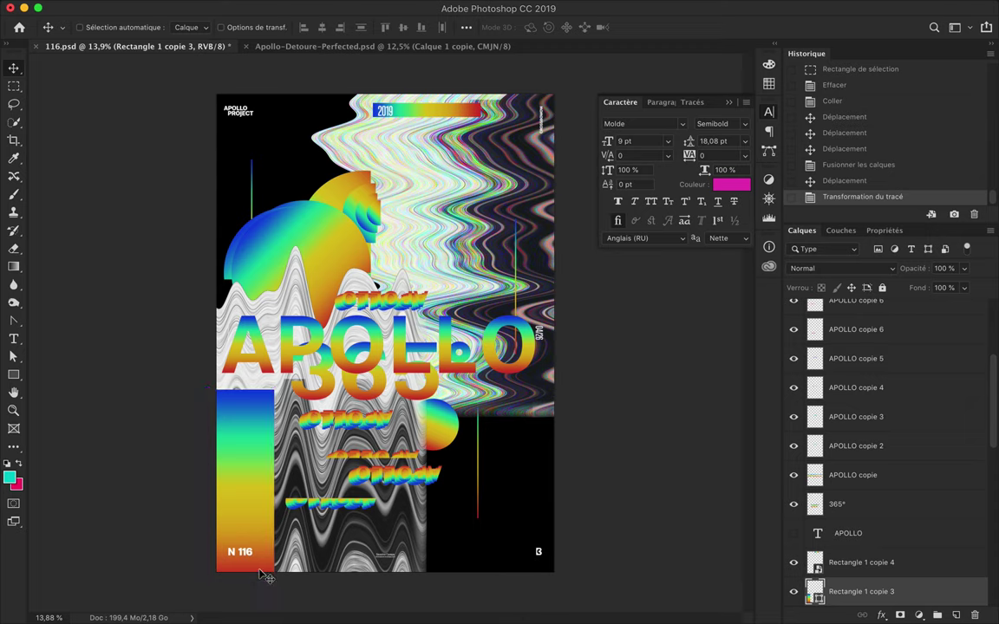
scroll(487, 251, up, 3)
scroll(487, 250, up, 3)
scroll(487, 250, down, 3)
click(864, 495)
click(885, 271)
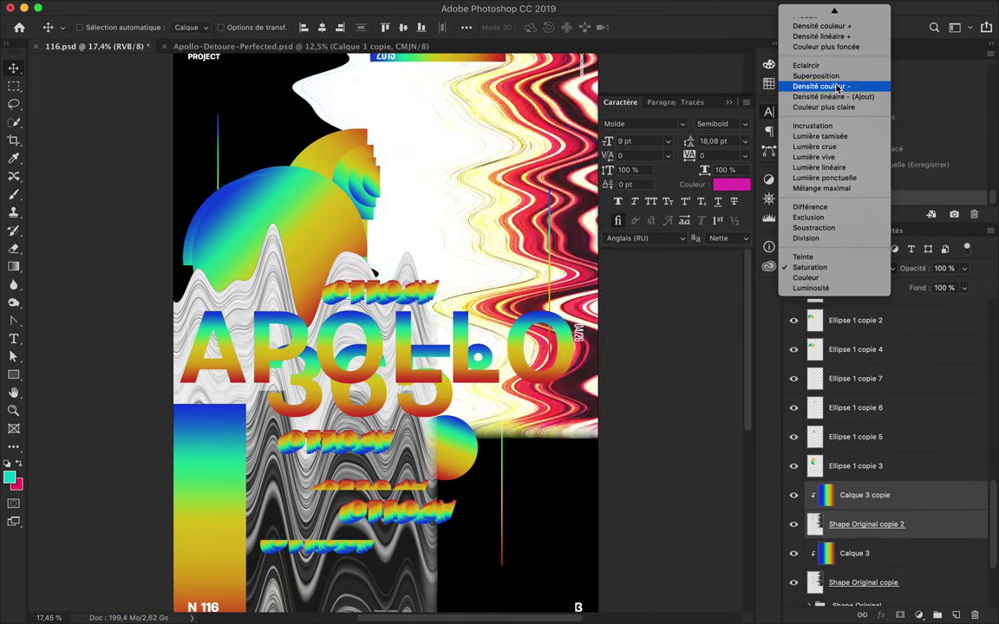
Set the rainbow colour layer to Overlay with 42% fill.
click(814, 76)
drag(963, 287, 927, 301)
scroll(560, 250, down, 1)
Move the top APOLLO copy layer down one step and blur it.
click(559, 250)
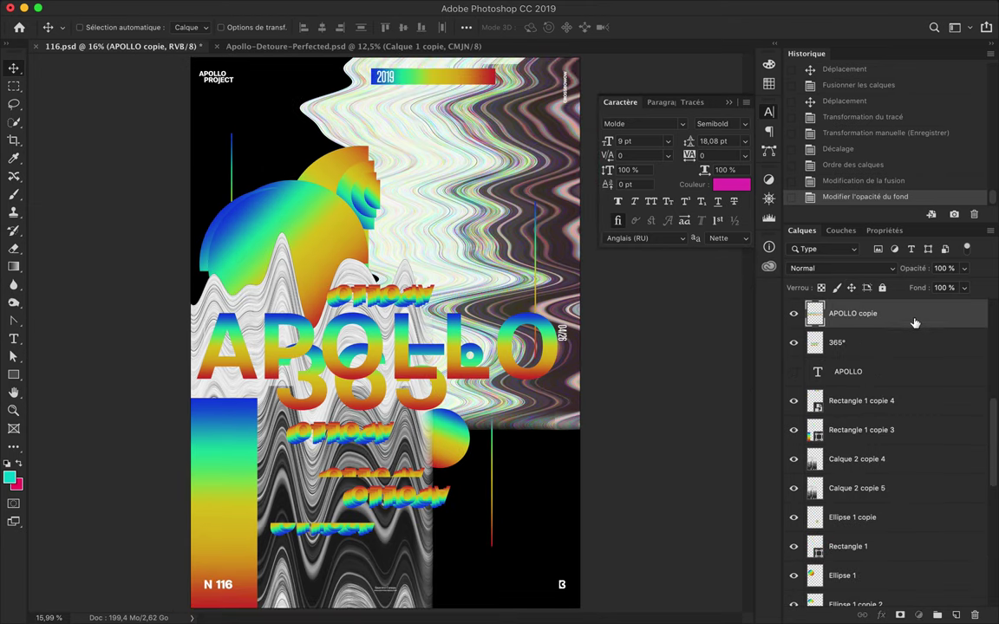
key(ctrl+bracketleft)
key(ctrl+alt+f)
key(Return)
Add a clipped Hue/Saturation adjustment with hue -180 and raised saturation, then duplicate it.
click(919, 614)
click(858, 526)
key(ctrl+alt+g)
drag(884, 324, 794, 323)
drag(884, 350, 977, 352)
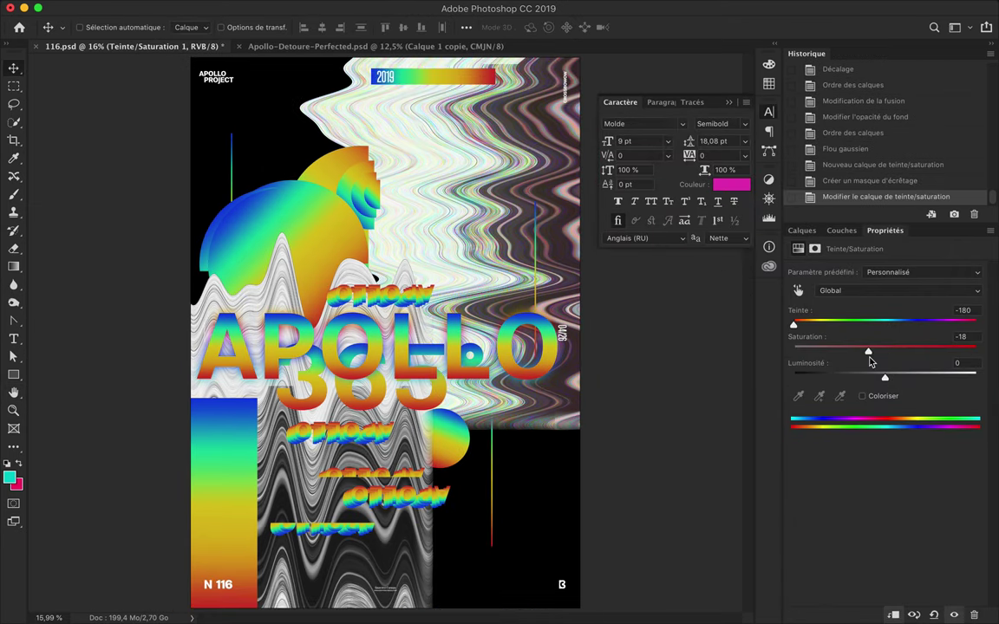
click(802, 230)
drag(902, 390, 867, 490)
Duplicate and clip the 365° layer, then paste a stretched piece and delete it.
key(ctrl+j)
key(ctrl+f)
key(ctrl+alt+g)
key(ctrl+t)
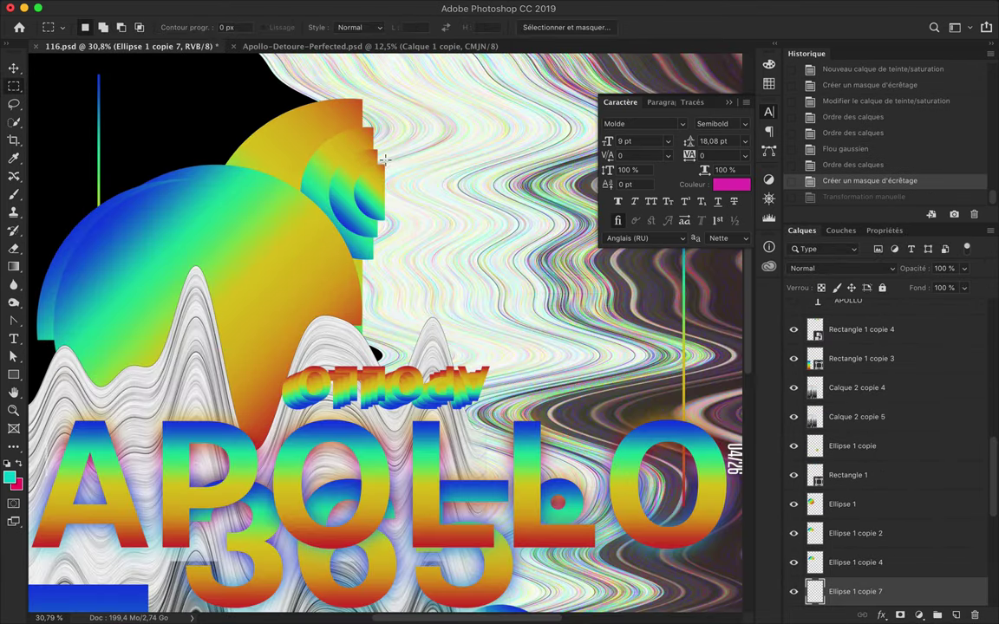
key(ctrl+v)
key(ctrl+t)
drag(392, 230, 677, 235)
key(Return)
key(BackSpace)
Move the new APOLLO copy down and reorder the copied layers in the stack.
scroll(480, 223, down, 2)
scroll(468, 234, down, 1)
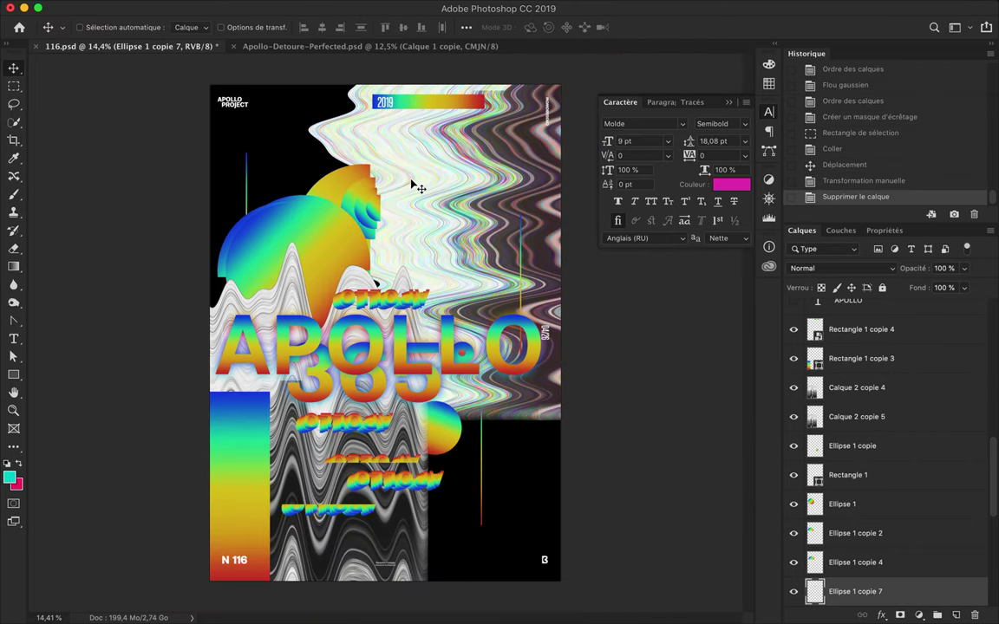
scroll(414, 186, up, 2)
drag(335, 355, 334, 429)
scroll(457, 429, up, 3)
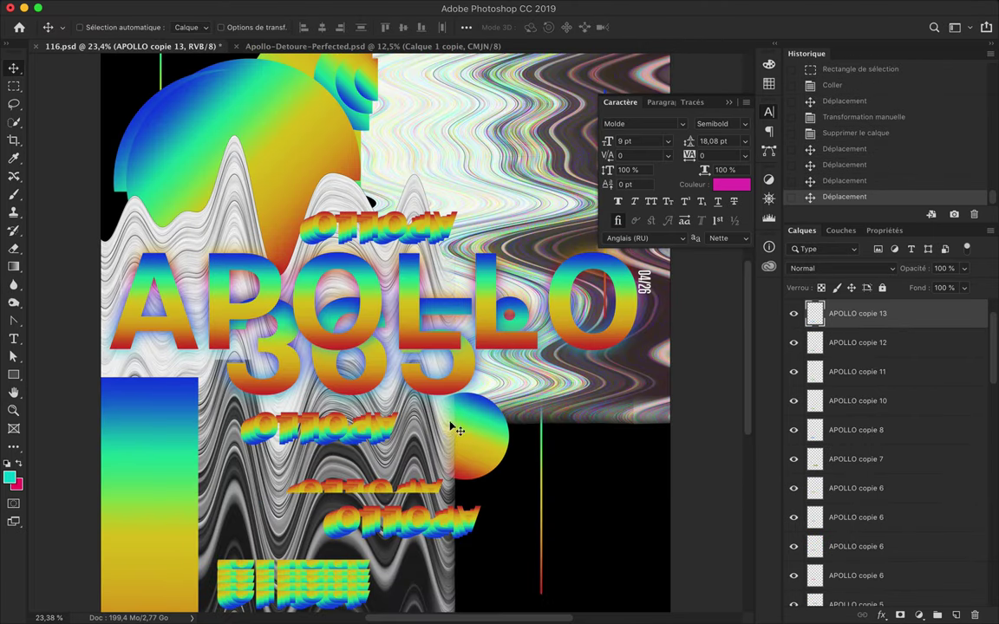
drag(385, 488, 385, 494)
drag(854, 313, 854, 598)
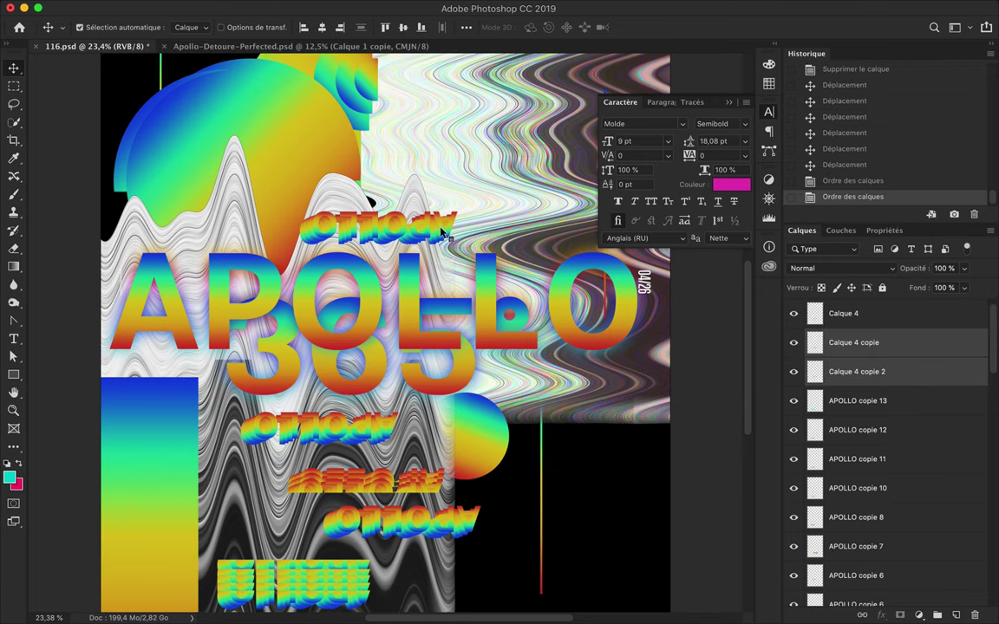
Narrow the tall lower-left gradient bar by pulling its left edge slightly right.
scroll(459, 239, down, 2)
click(211, 457)
key(ctrl+t)
drag(200, 496, 205, 496)
key(Return)
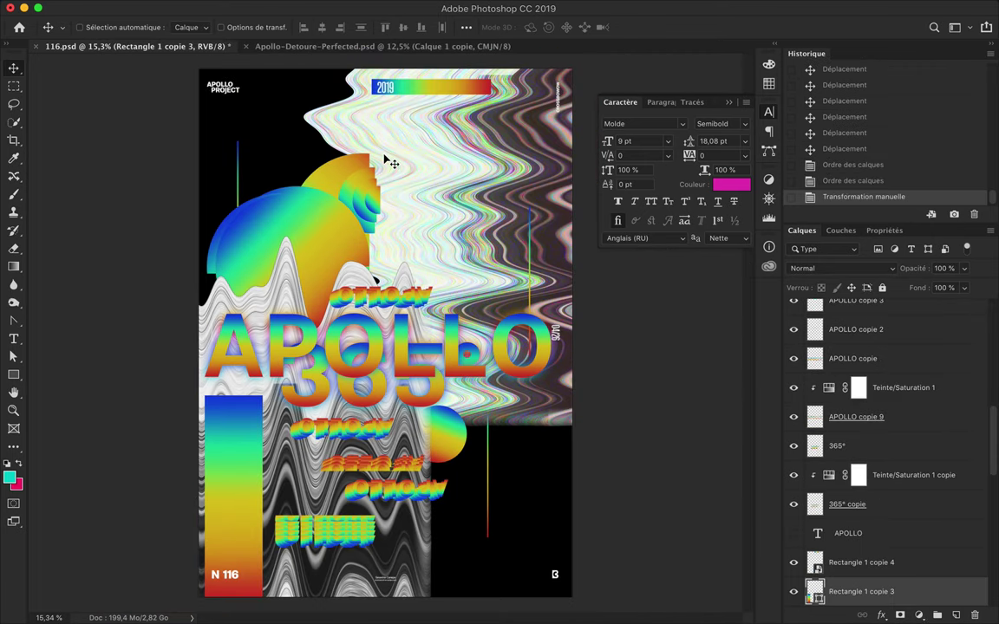
click(163, 27)
Draw a thin horizontal gradient line across the top of the poster.
click(121, 73)
click(224, 102)
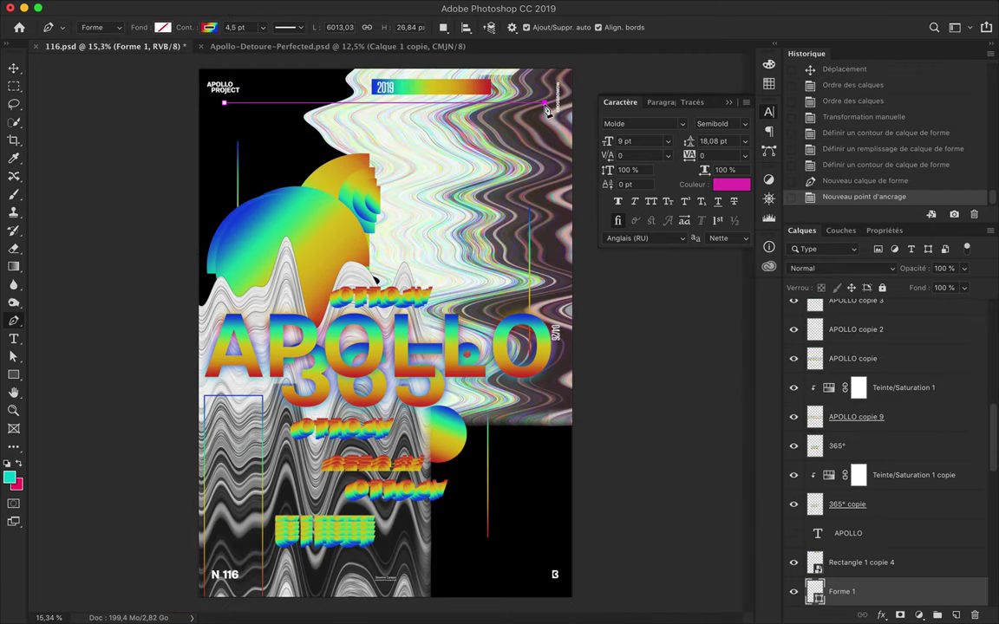
click(524, 275)
key(v)
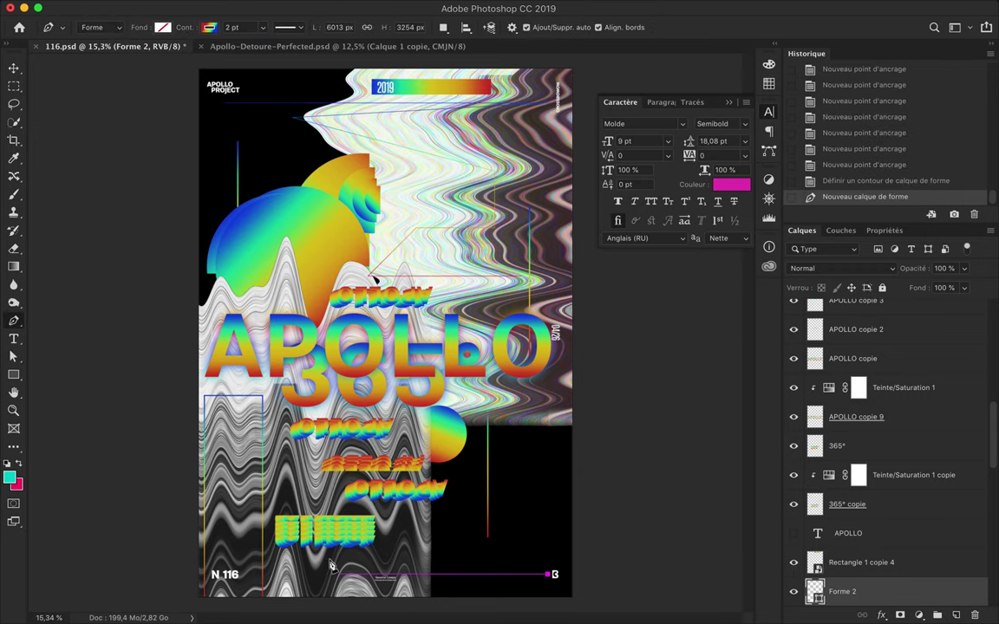
Restore the gradient fill on the lower-left gradient bar layer.
click(243, 434)
click(240, 27)
click(213, 44)
Draw a small gem shape at upper right with a 5.5 pt gradient stroke.
key(p)
click(496, 120)
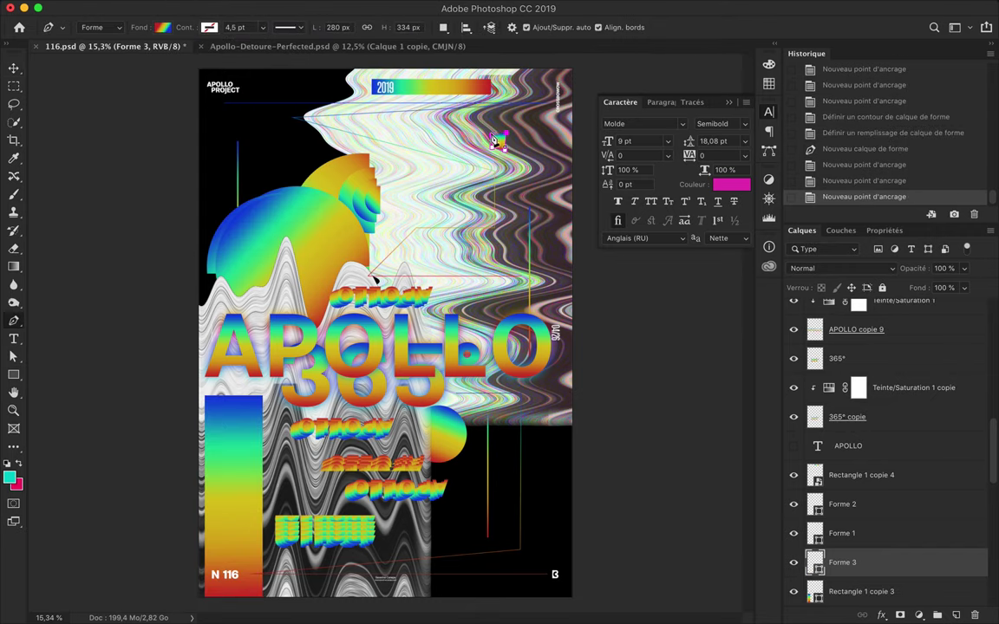
click(503, 141)
click(163, 26)
click(295, 54)
key(Escape)
click(249, 27)
key(Up)
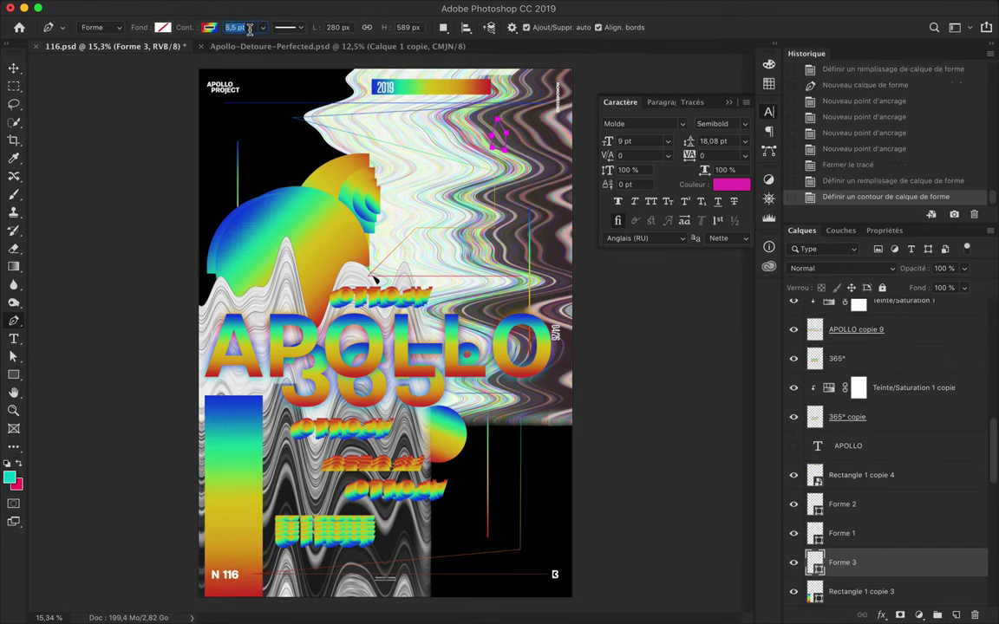
key(a)
key(ctrl+plus)
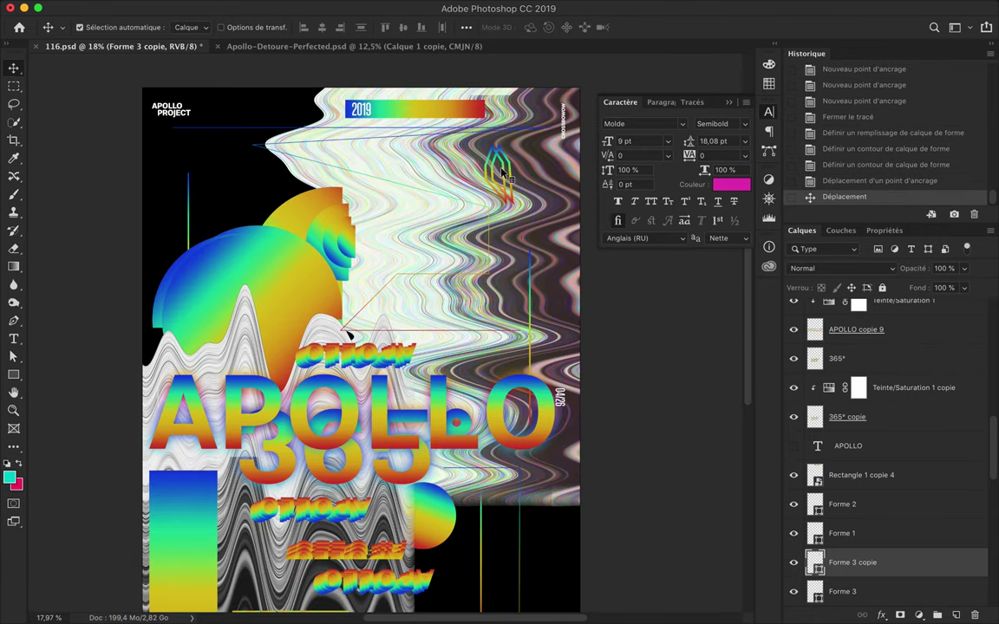
Place two copies of the gem over the lower-left gradient bar.
mouse_move(495, 287)
mouse_down()
mouse_move(158, 538)
mouse_move(199, 524)
mouse_up()
drag(303, 503, 251, 444)
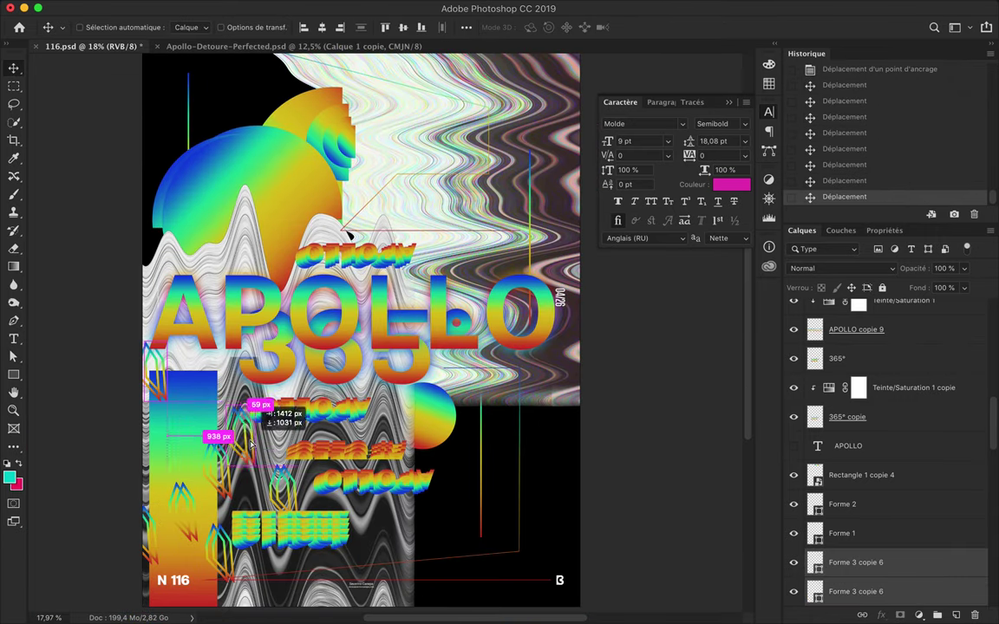
key(ctrl+0)
Keep the APOLLO copie text at Normal blending and draw a vertical line over the blue circle.
click(898, 314)
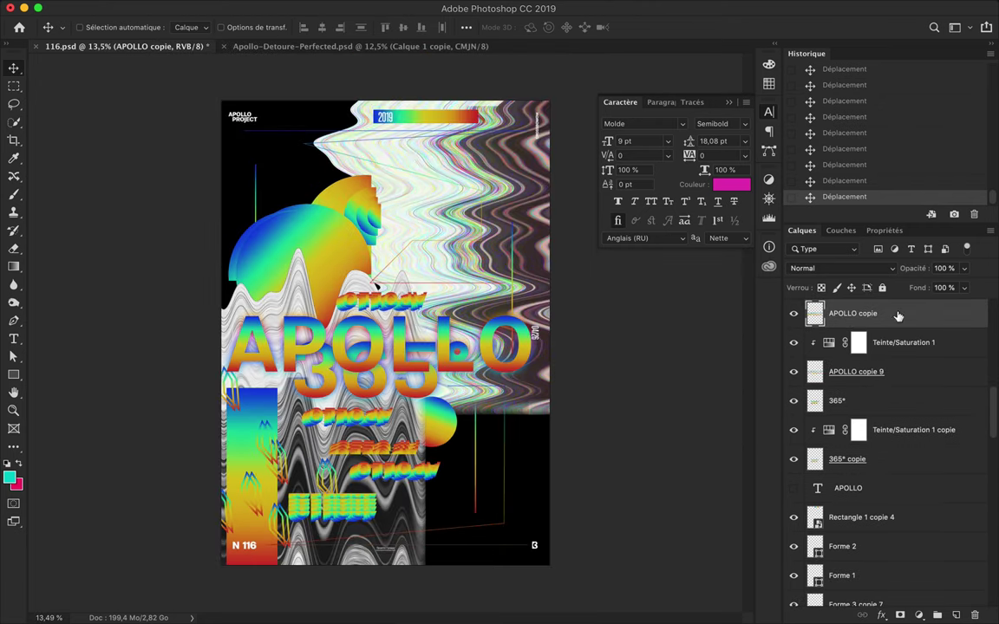
click(828, 268)
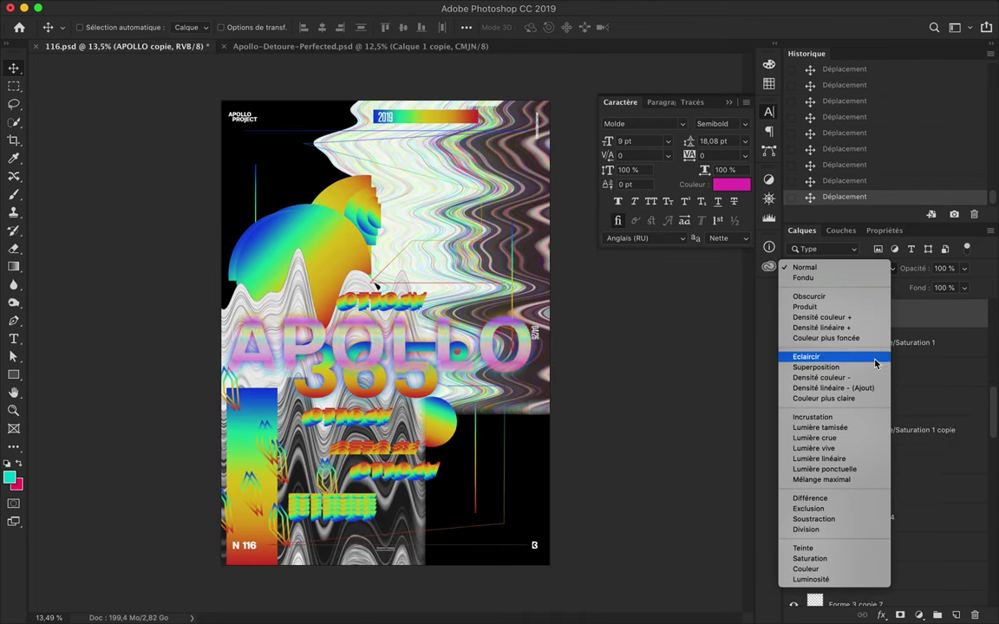
click(824, 274)
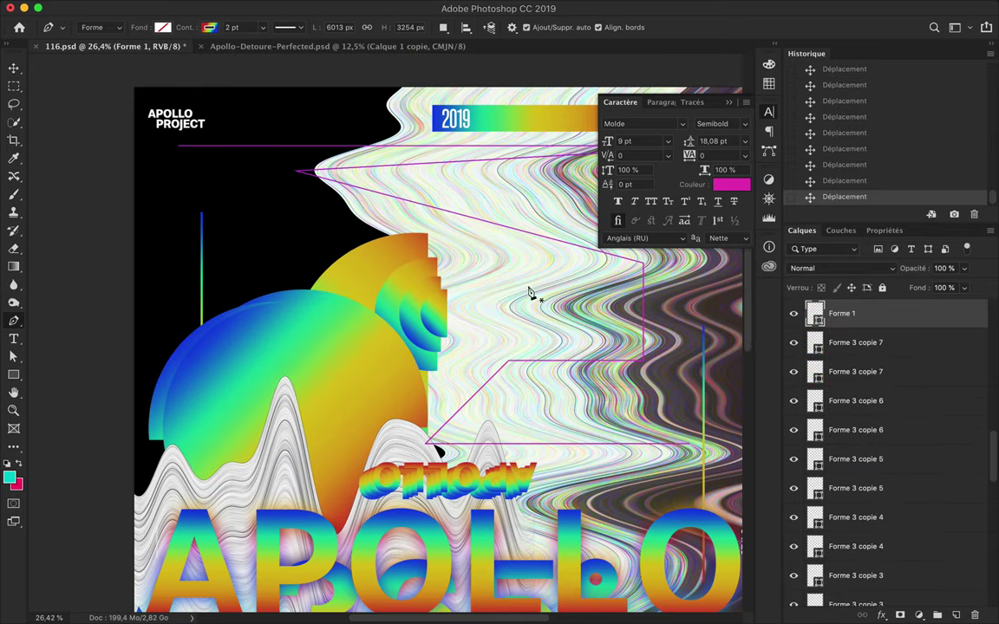
click(224, 181)
click(224, 414)
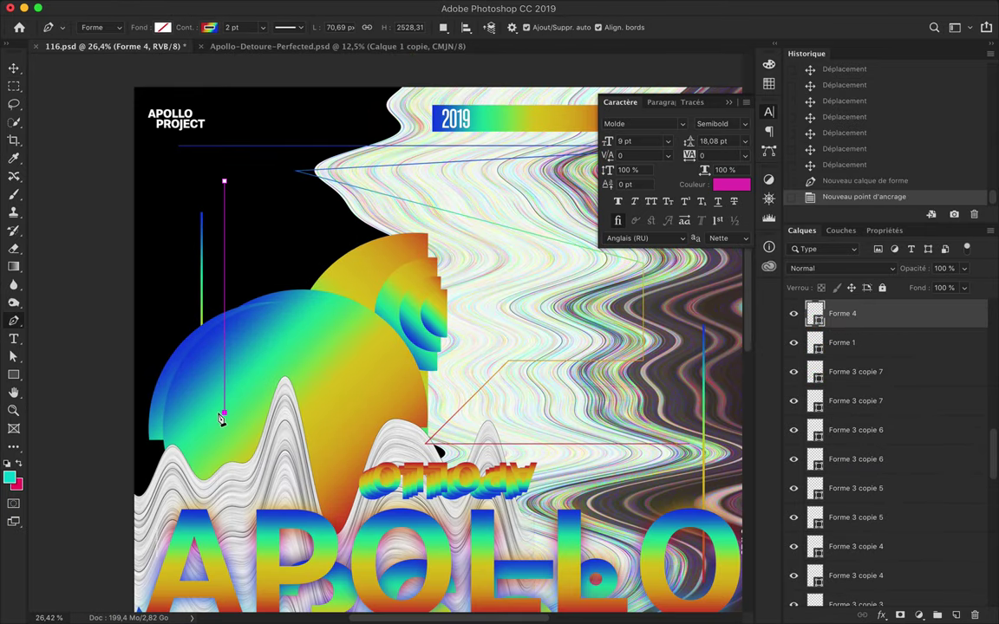
Set the angular outline's gradient stroke width to 19 pt.
text(19)
key(Return)
scroll(486, 314, down, 3)
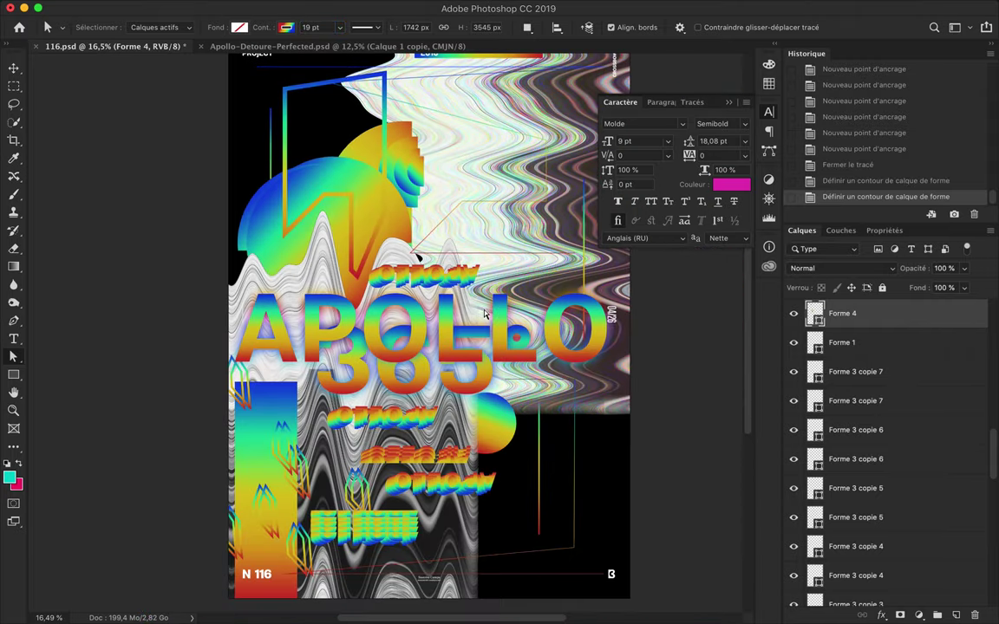
scroll(368, 122, up, 2)
Reposition the thin vertical bars at top left and duplicate one beside the blue circle.
key(v)
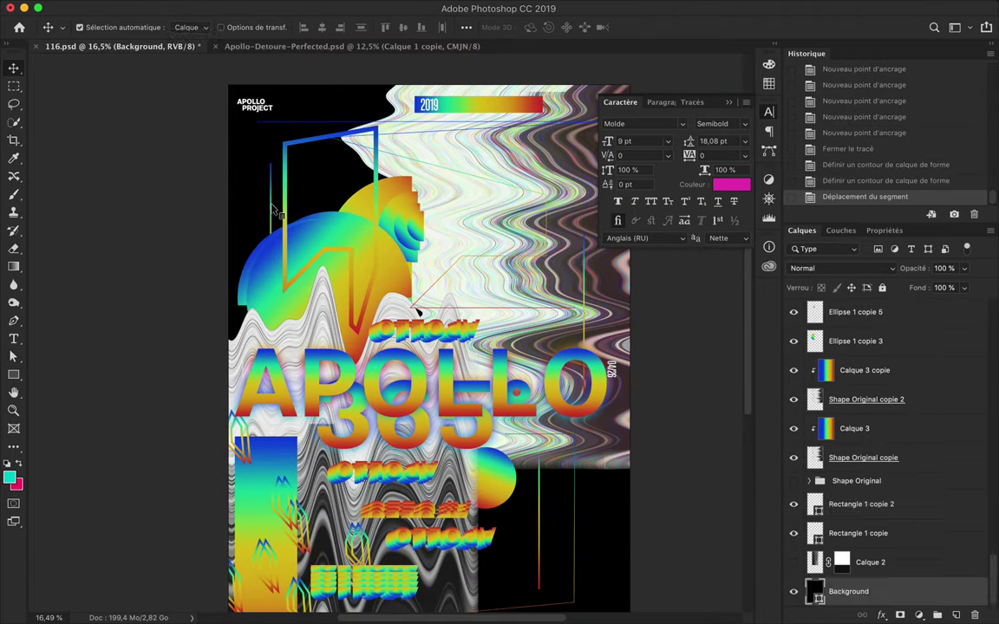
drag(268, 208, 256, 241)
scroll(256, 156, up, 3)
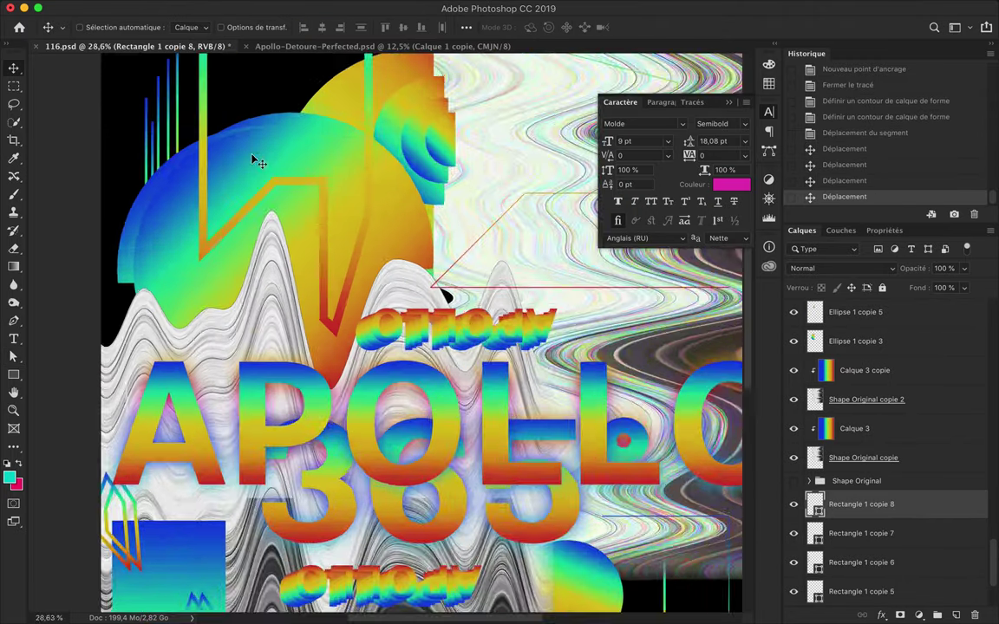
mouse_move(397, 260)
mouse_down()
mouse_move(417, 226)
mouse_move(435, 224)
mouse_up()
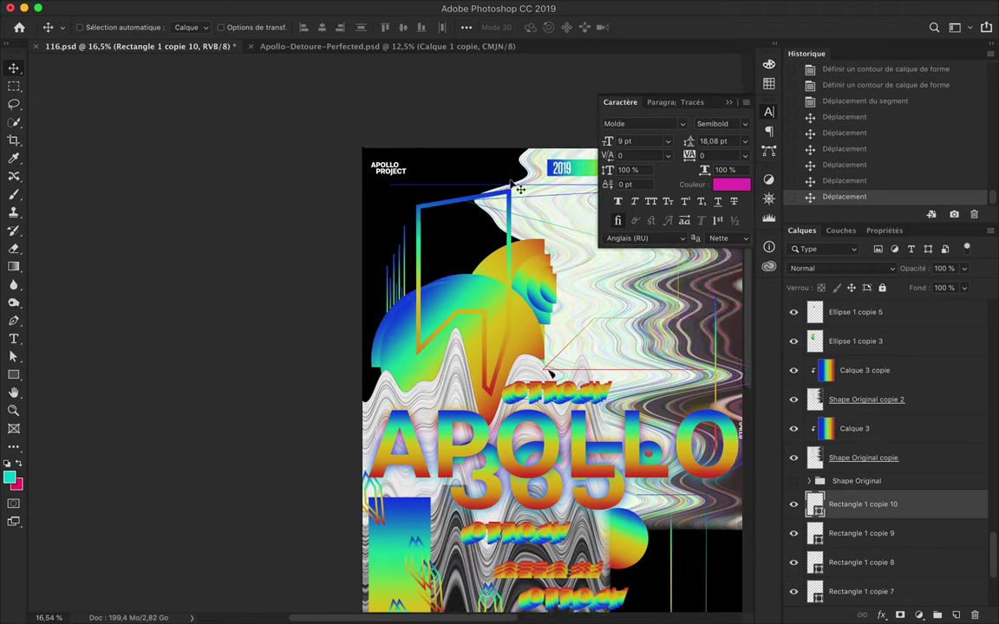
scroll(486, 347, down, 5)
click(794, 319)
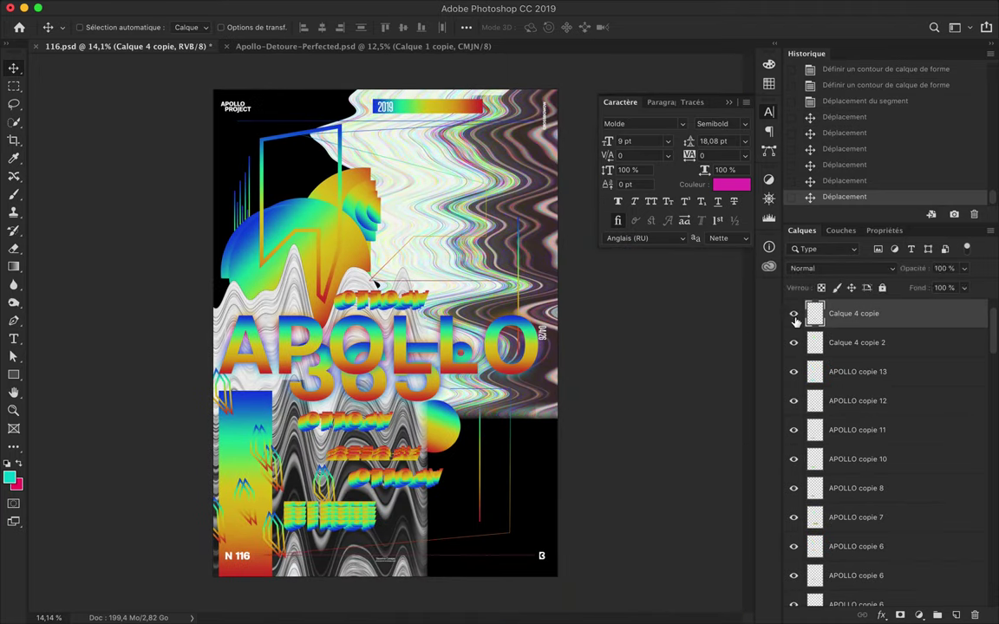
Hide APOLLO copie 10 and the Forme 4 outline, and delete selected gem copies.
click(793, 467)
scroll(797, 333, up, 1)
click(330, 246)
click(792, 592)
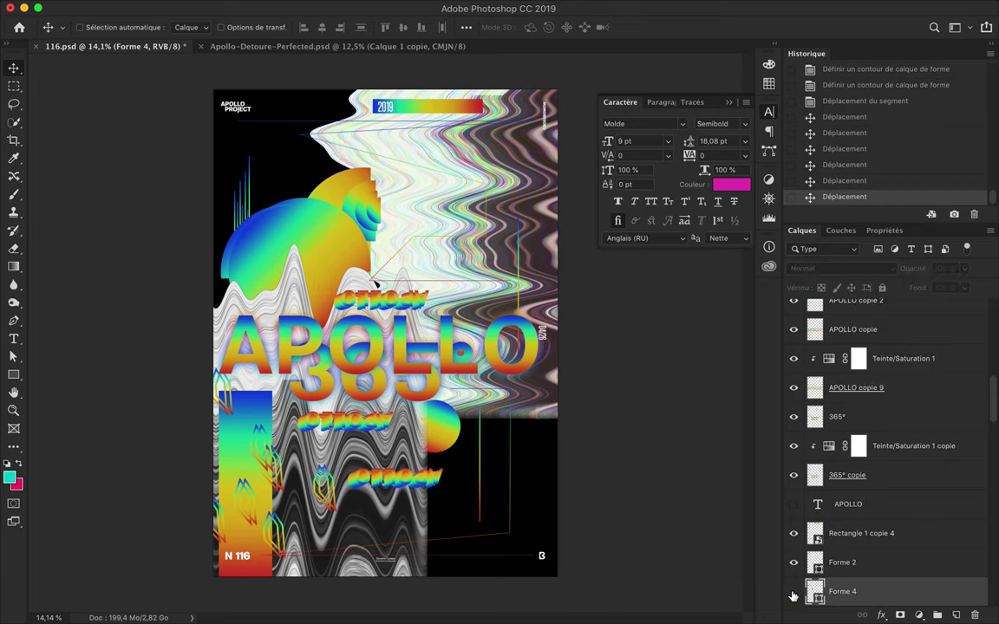
click(270, 457)
scroll(486, 329, up, 3)
key(Delete)
key(Delete)
key(Delete)
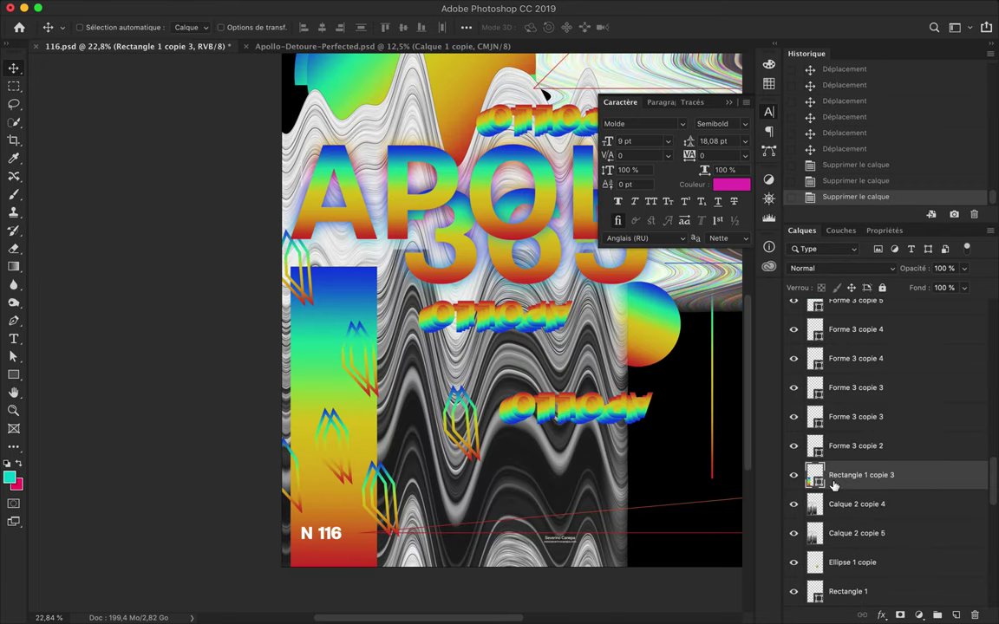
key(Delete)
key(Delete)
key(Delete)
key(Delete)
key(Delete)
key(Delete)
Delete the Forme 3 copie 5 gem and duplicate a thin vertical bar into the lower right.
scroll(890, 374, up, 2)
click(881, 350)
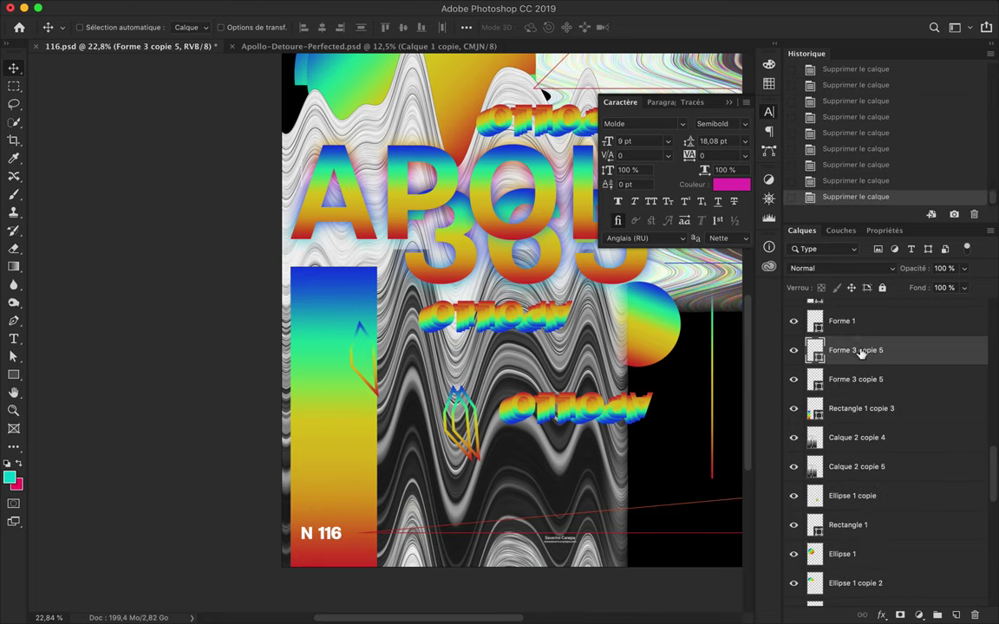
key(Delete)
key(ctrl+0)
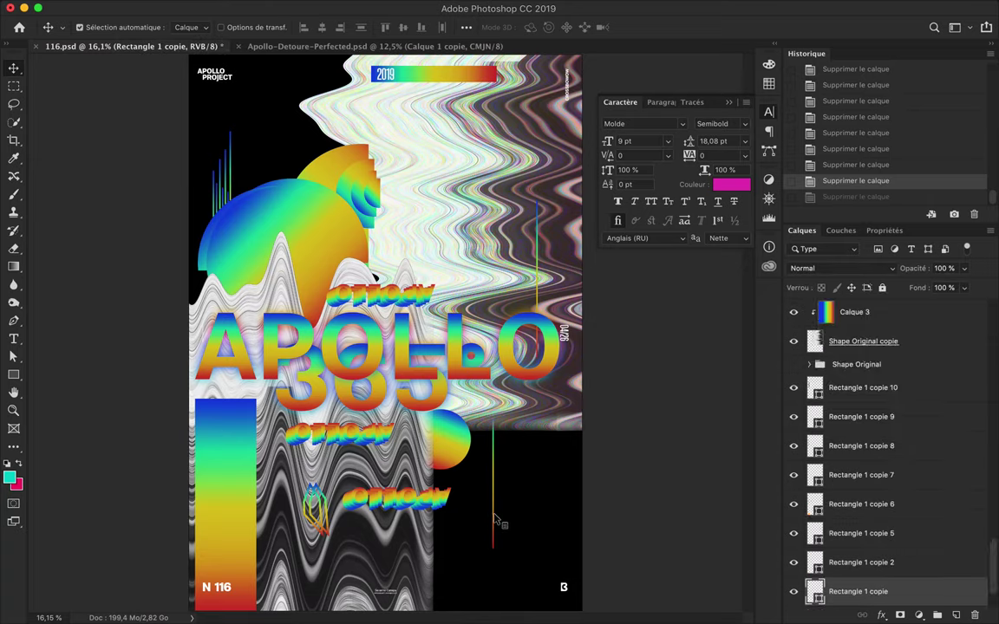
drag(494, 518, 499, 532)
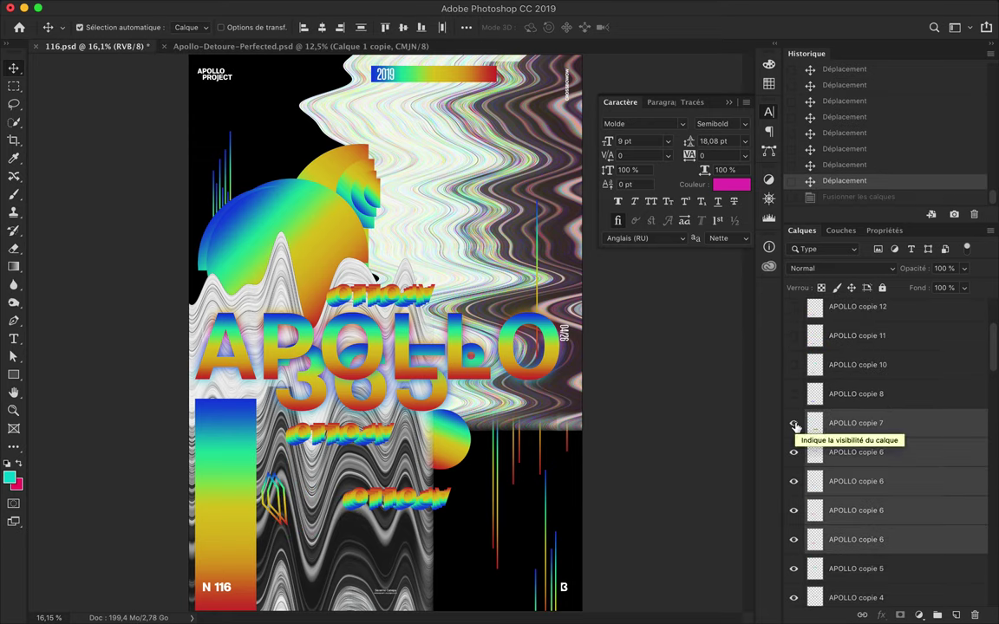
Merge the glitch text copies, move them to the poster top, and shorten the gradient bar.
key(ctrl+e)
drag(390, 294, 433, 102)
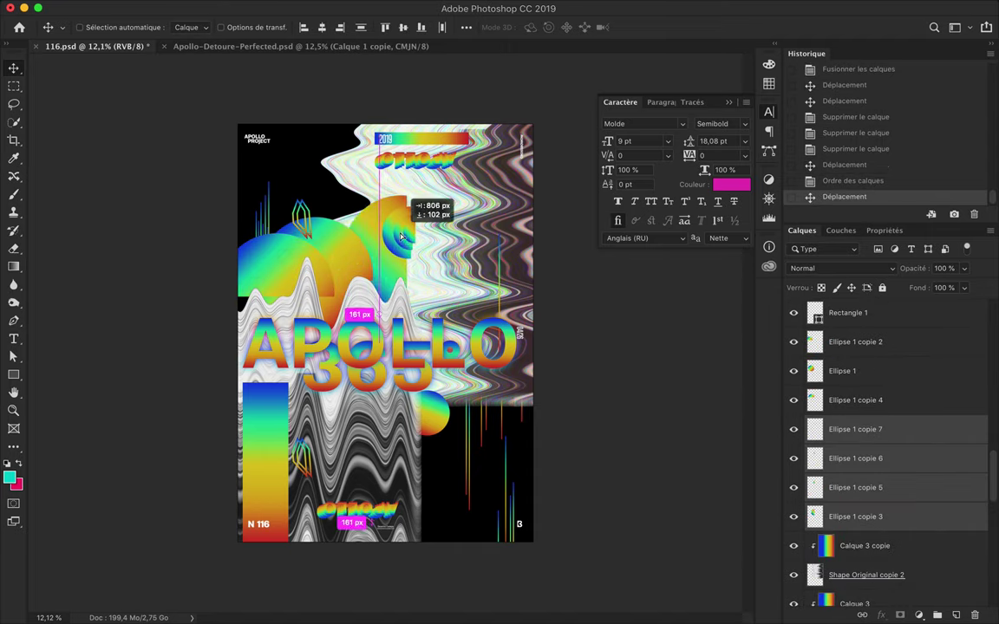
key(ctrl+t)
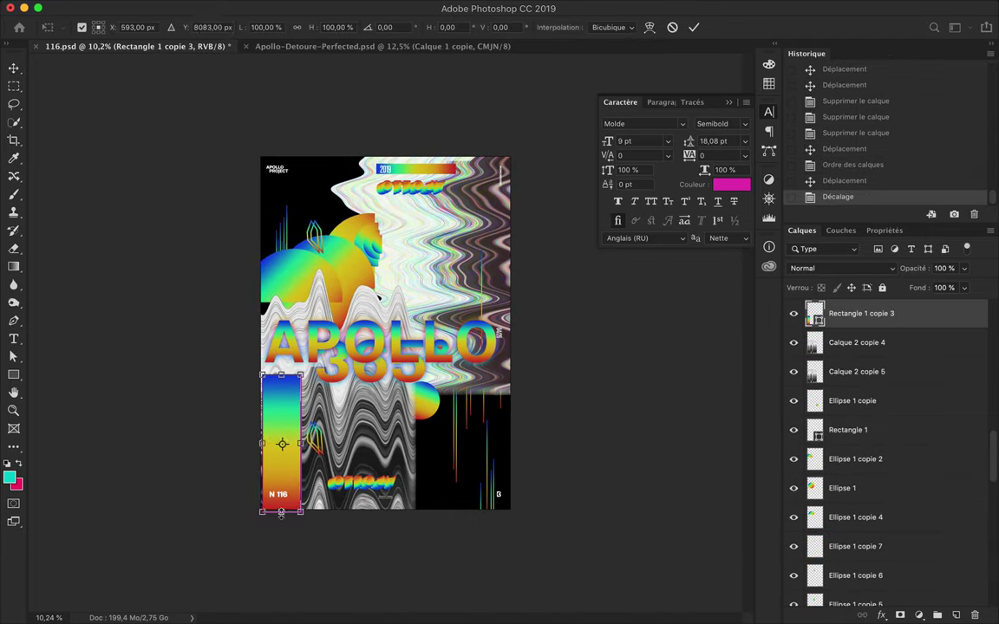
scroll(287, 470, up, 3)
drag(270, 399, 268, 388)
key(Return)
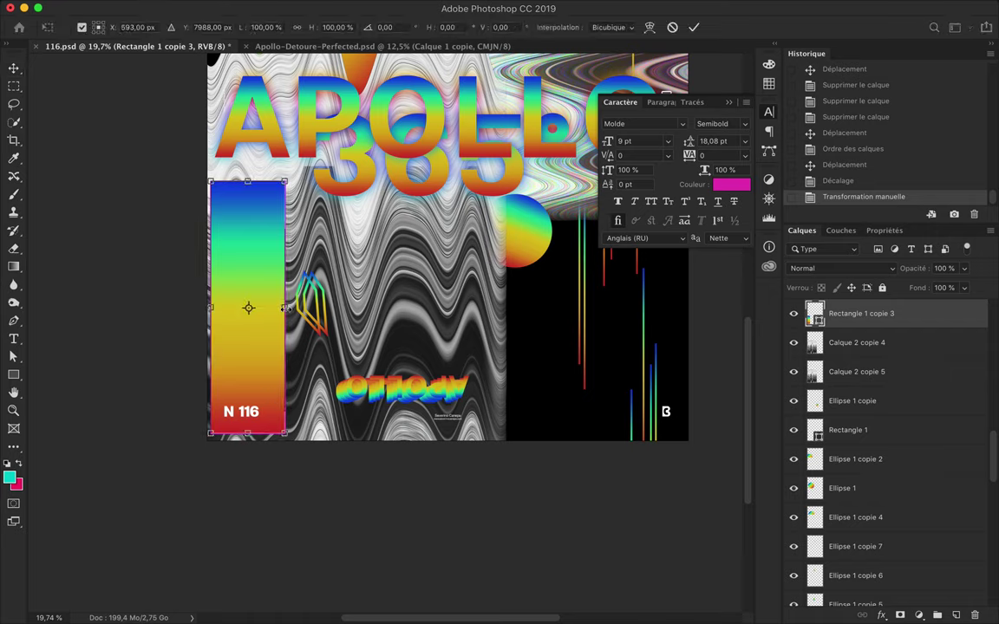
scroll(873, 363, up, 2)
click(815, 447)
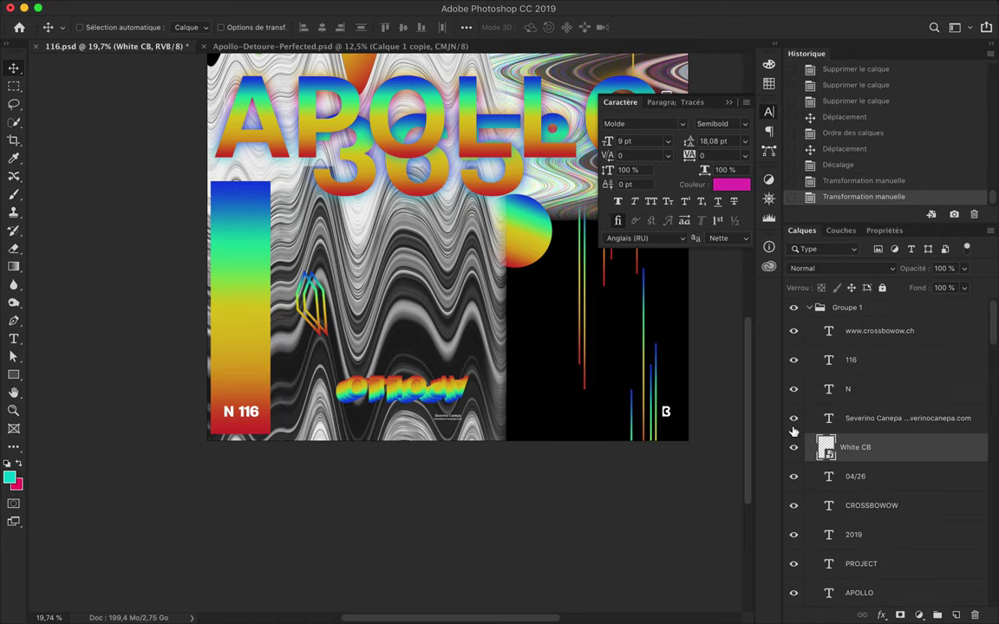